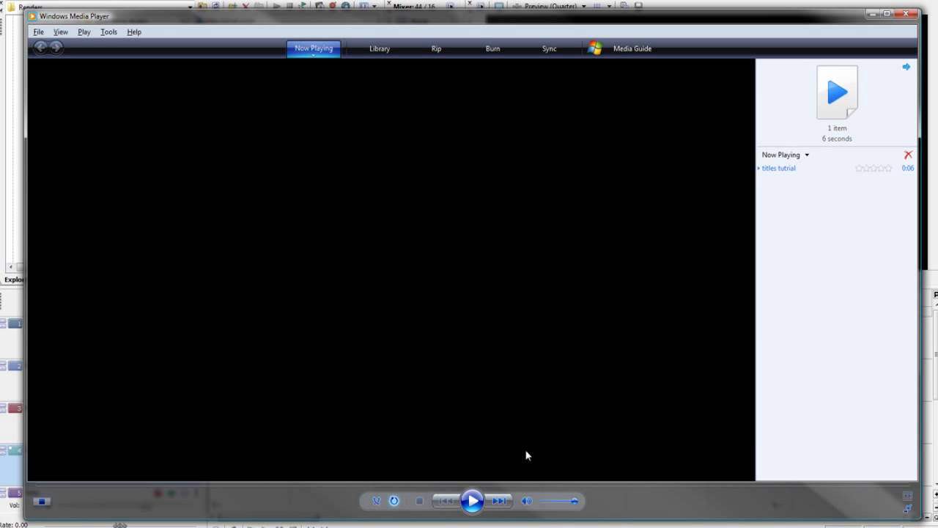
- Play the 6-second rendered 'titles tutrial' MV Pictures clip in Windows Media Player
click(472, 500)
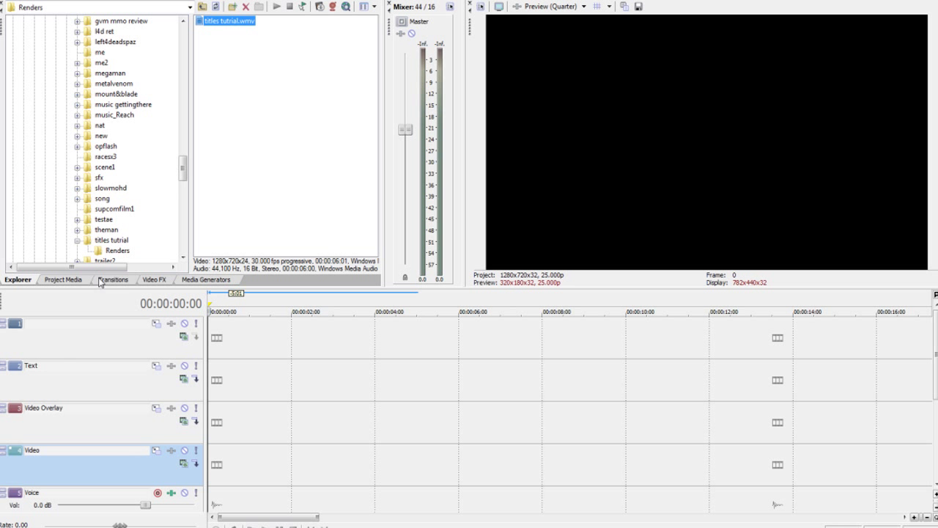
- Place a Default Text event on track 1 and replace the sample text with MV
click(196, 281)
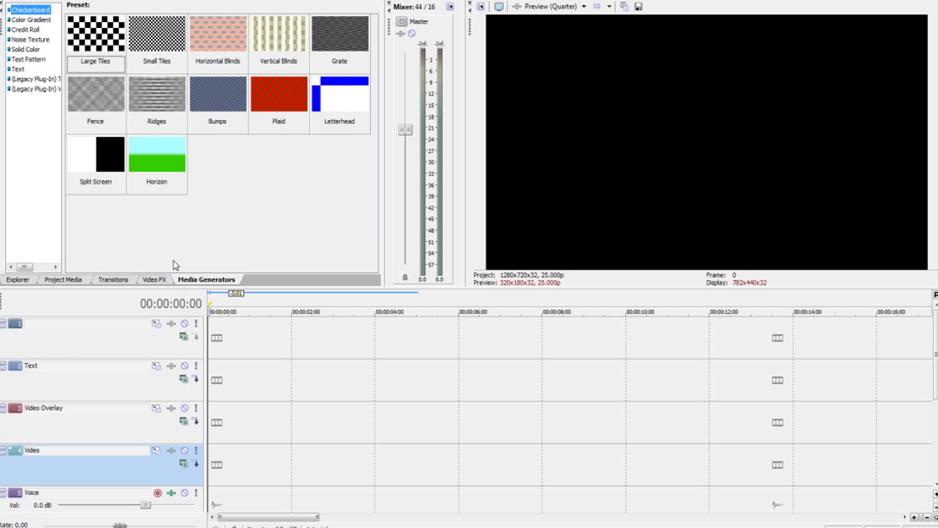
click(18, 69)
drag(88, 40, 202, 343)
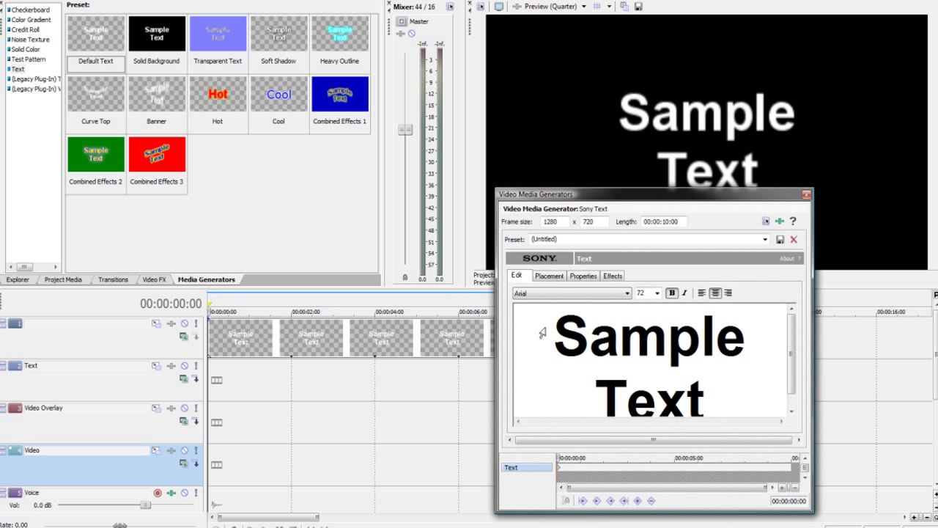
double_click(565, 337)
key(Delete)
key(ctrl+a)
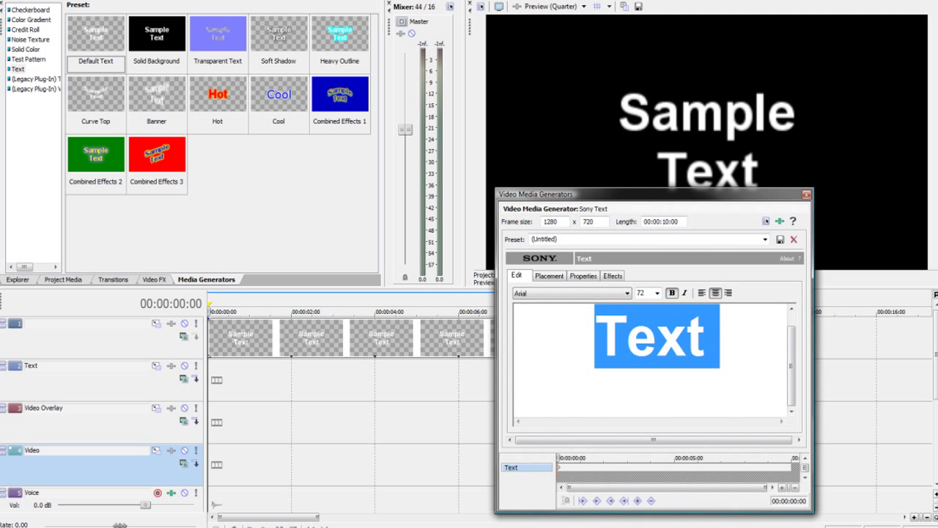
key(Delete)
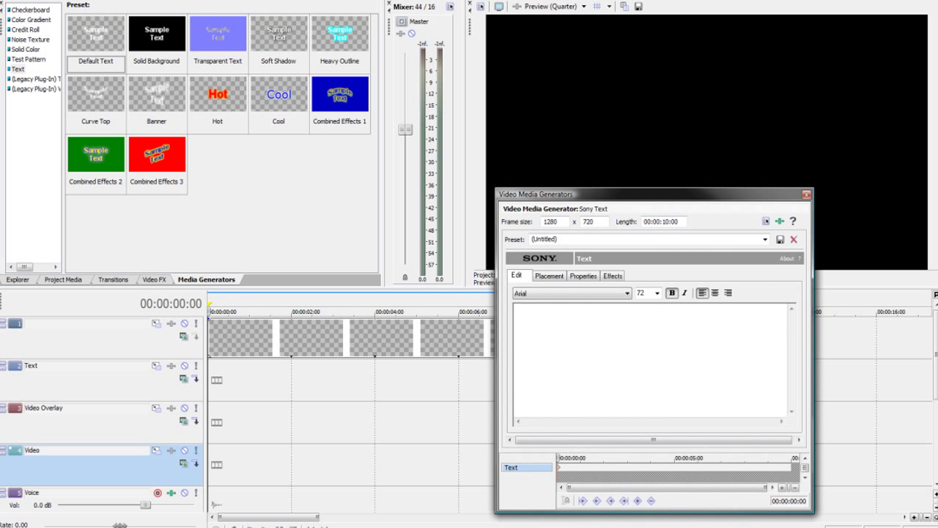
text(MV)
- Set the MV text to the Blackoak Std font, then reopen its generator settings
click(628, 292)
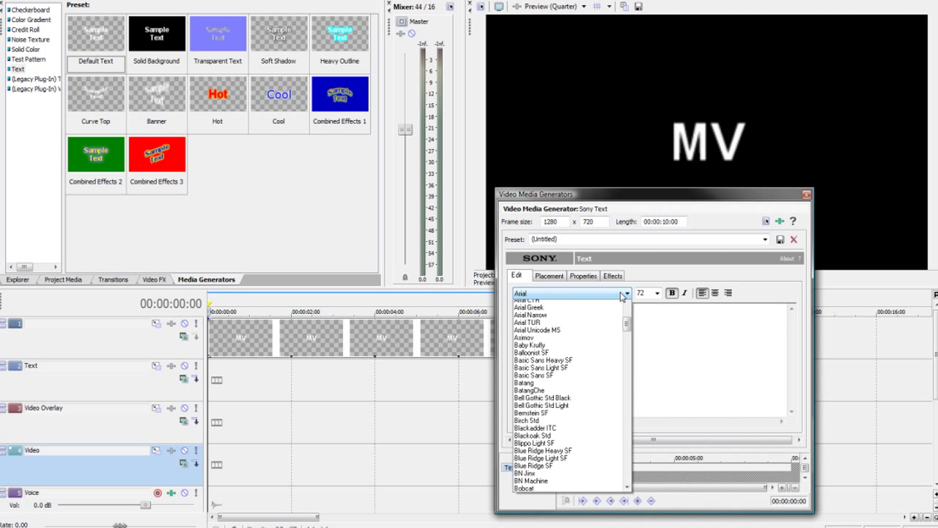
drag(626, 362, 627, 372)
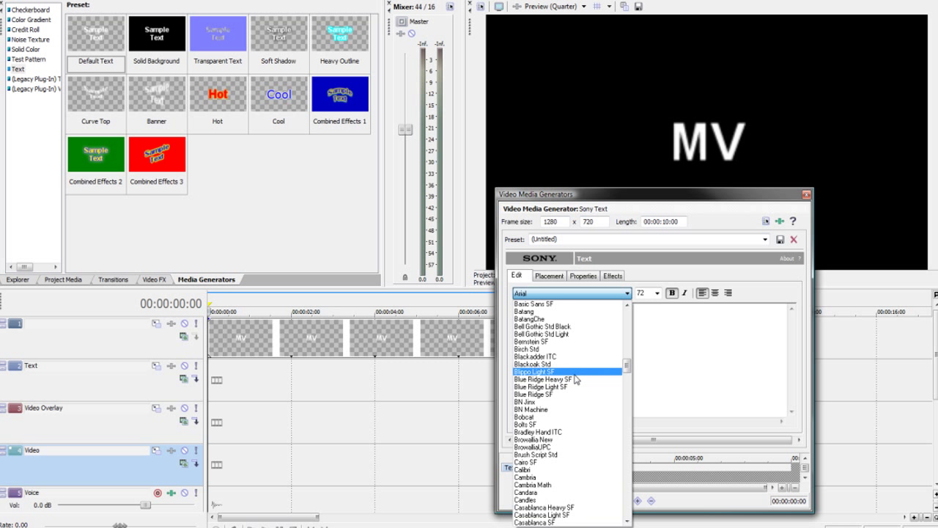
scroll(577, 375, up, 2)
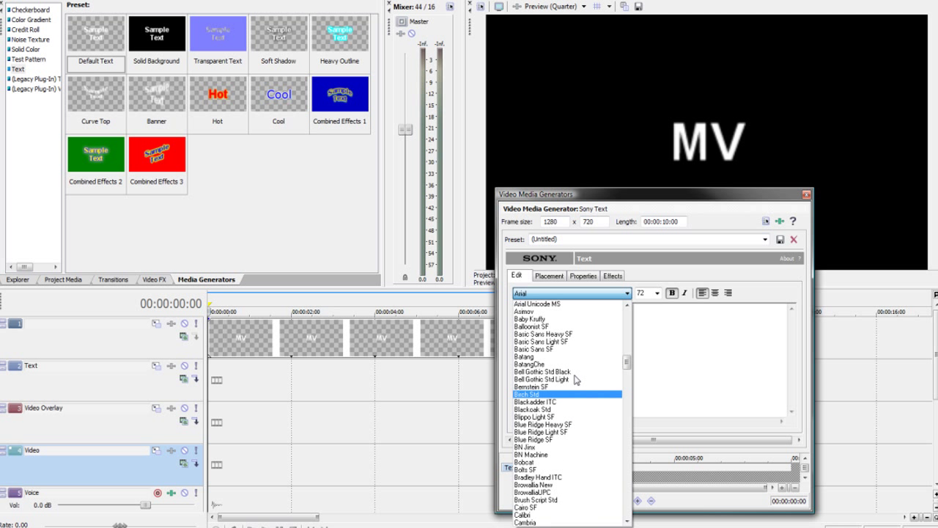
click(565, 409)
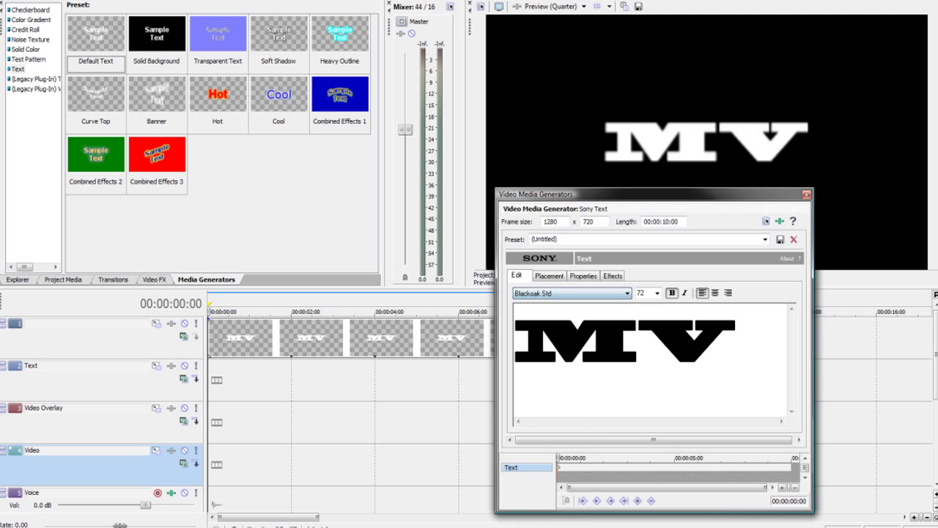
click(806, 195)
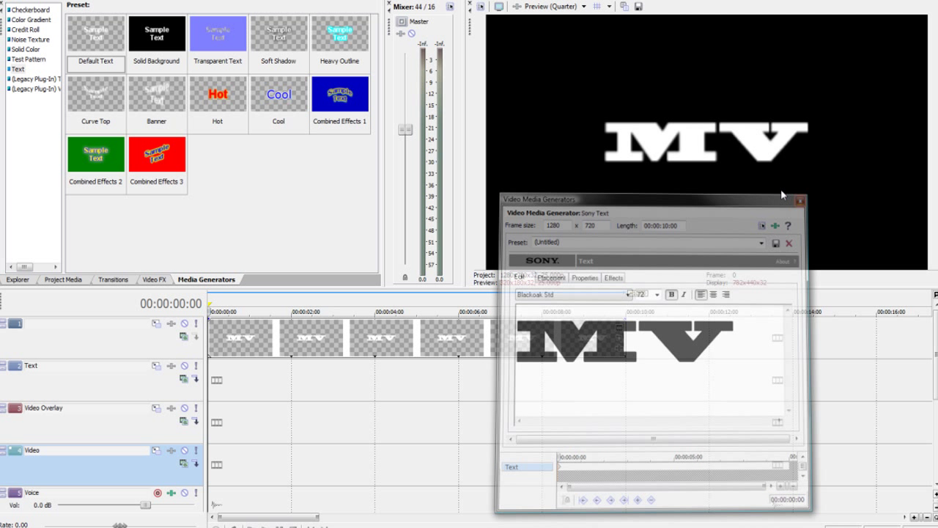
click(584, 7)
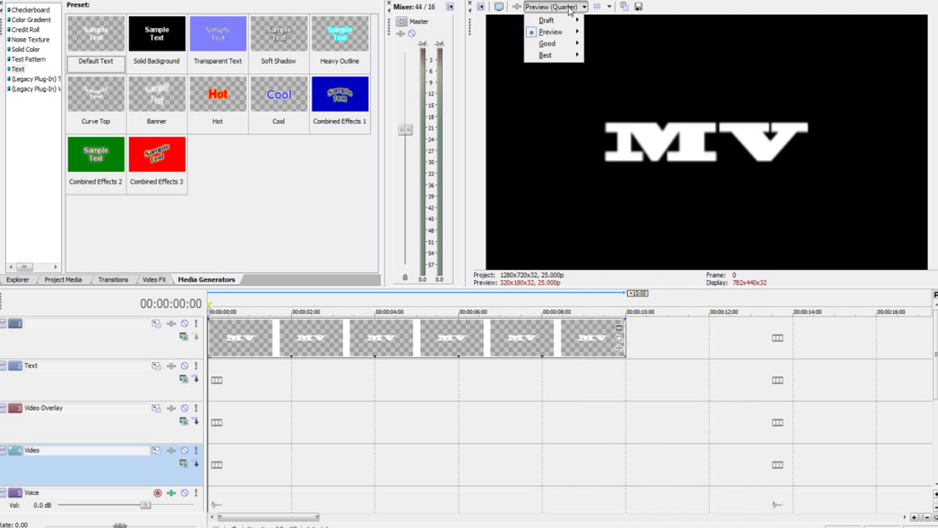
click(569, 9)
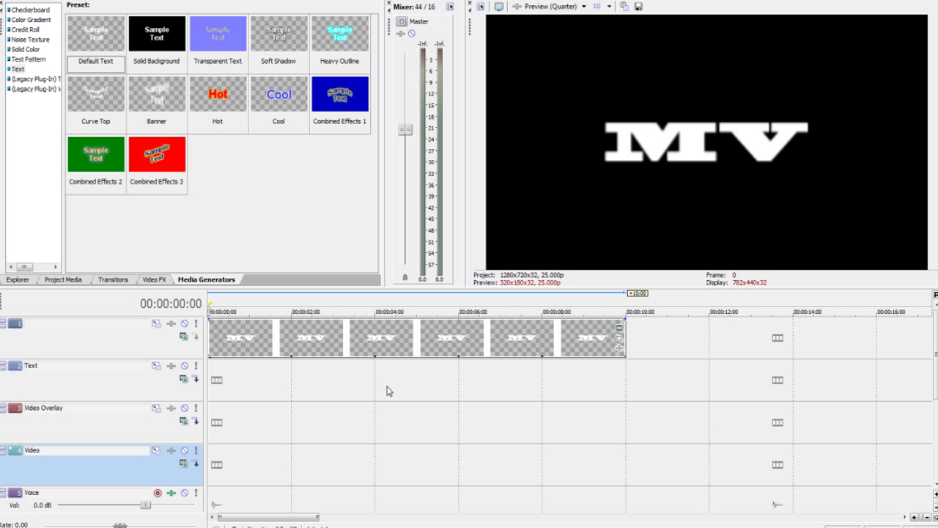
click(619, 338)
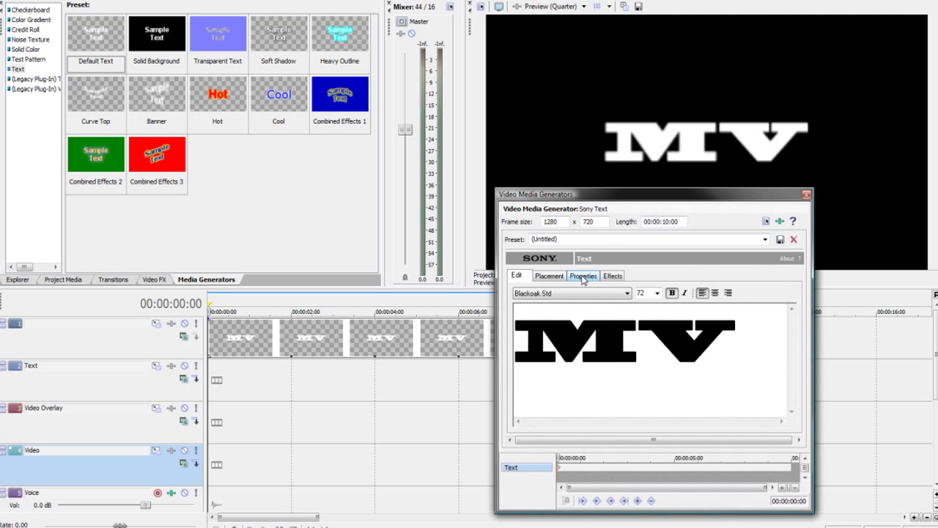
- Move the MV text higher in the frame to X -0.044, Y -0.244
click(554, 276)
drag(607, 368, 598, 360)
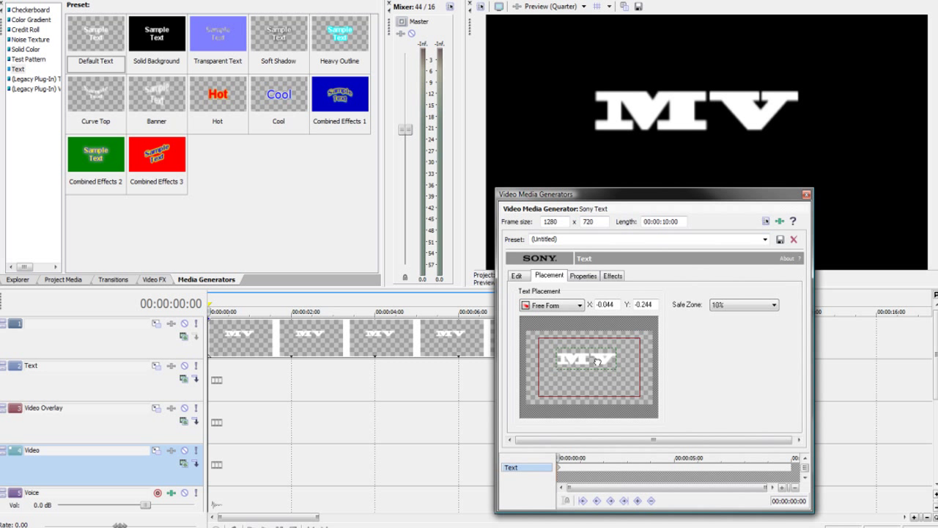
click(806, 195)
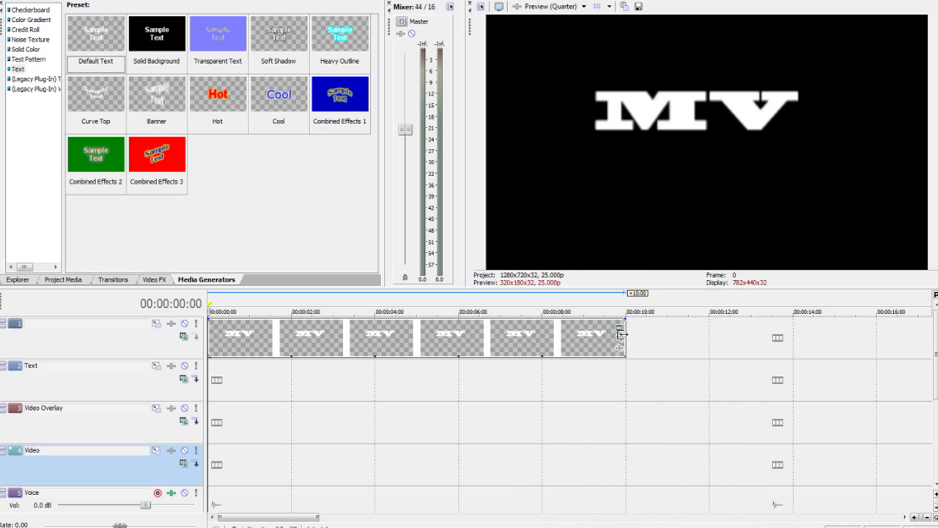
- Trim the MV event to about 5 seconds and park the playhead at 00:00:03:18
drag(621, 333, 416, 357)
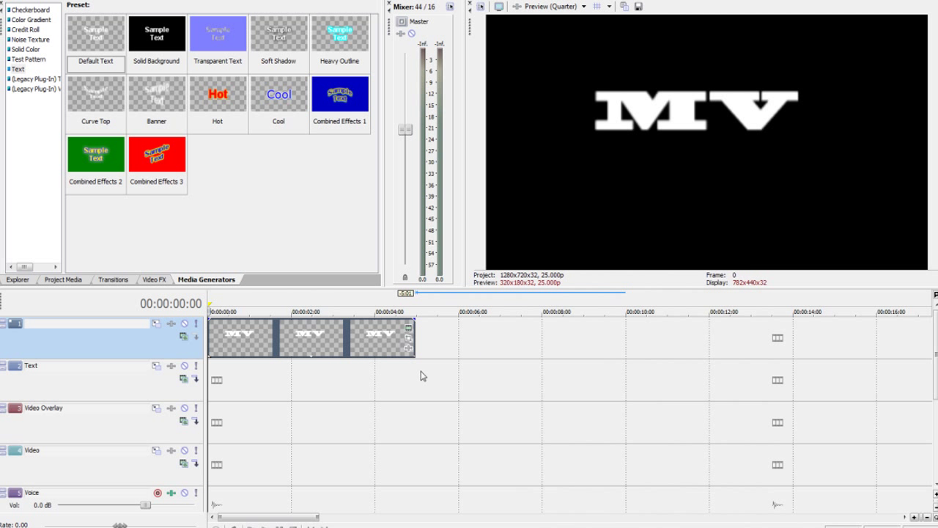
scroll(435, 385, down, 2)
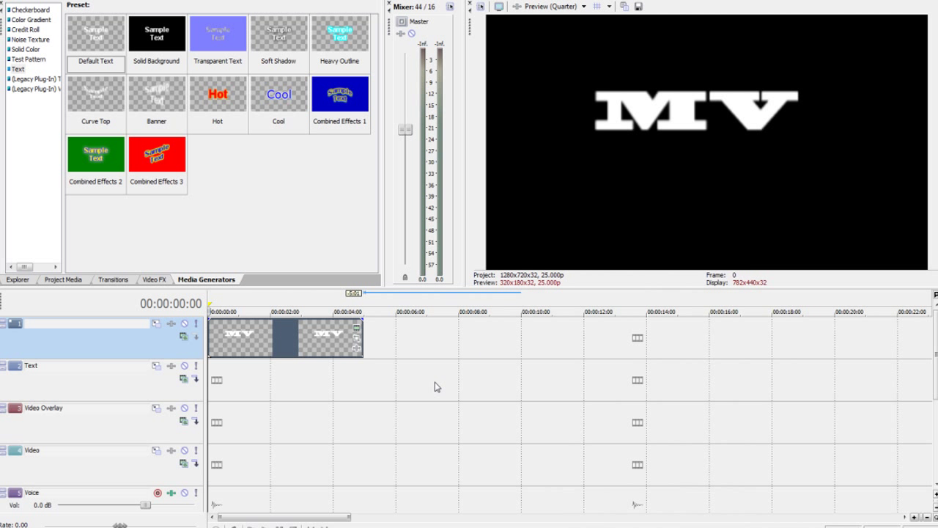
click(361, 338)
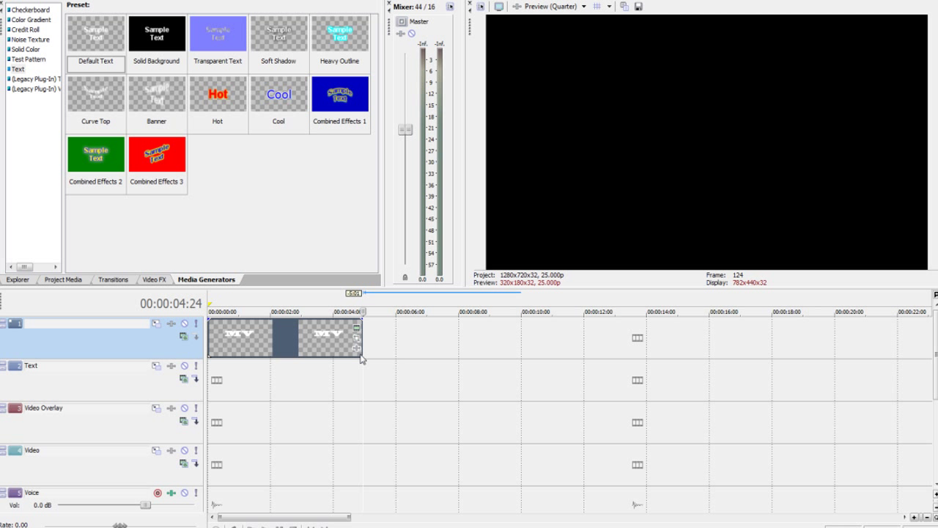
click(325, 343)
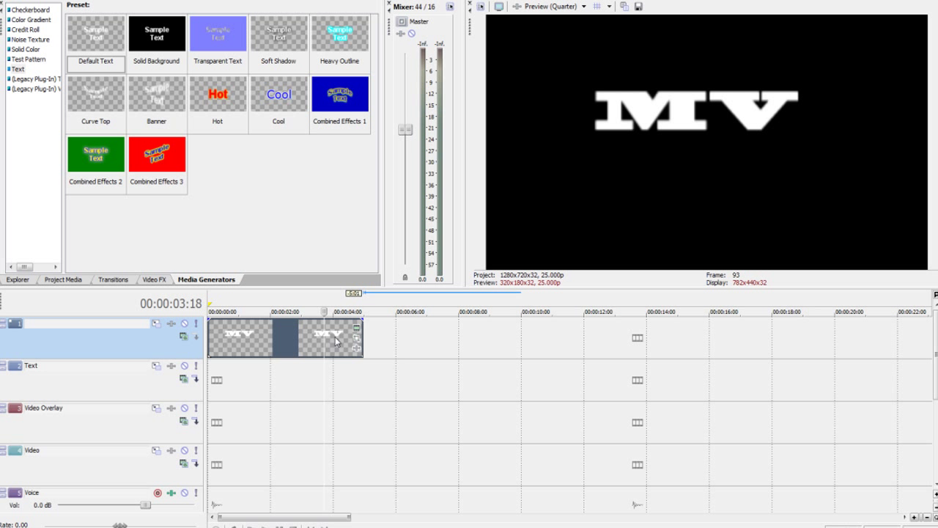
- Give MV a black outline with width 0.136 and feather 0.000, then rewind to the start
click(358, 330)
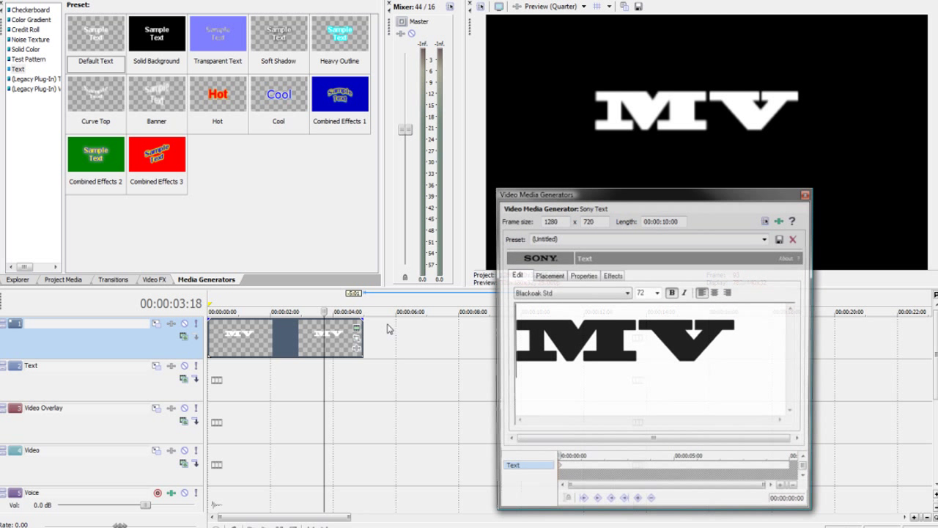
click(611, 275)
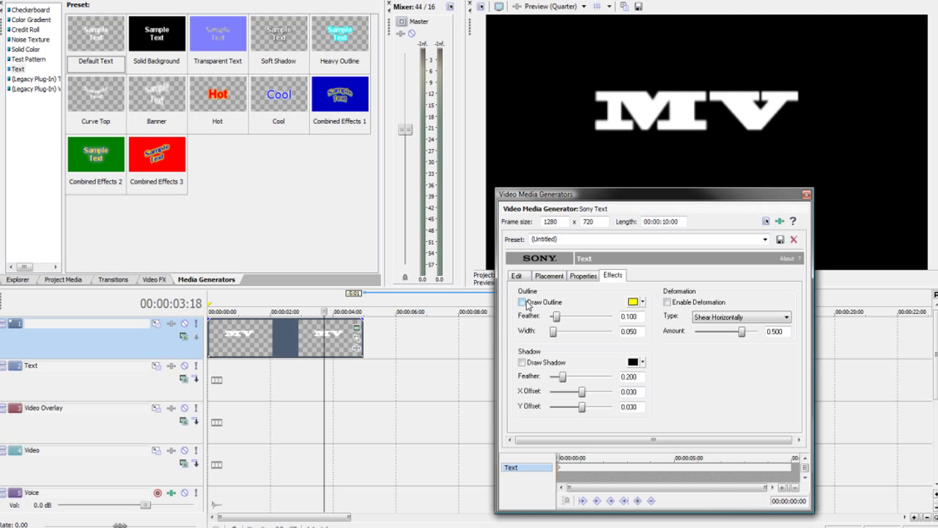
click(521, 302)
click(643, 302)
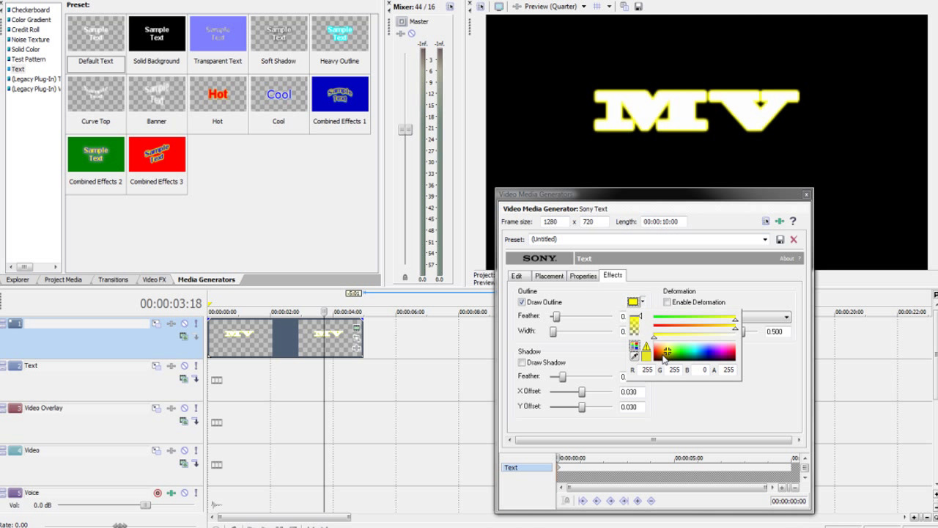
drag(667, 351, 649, 364)
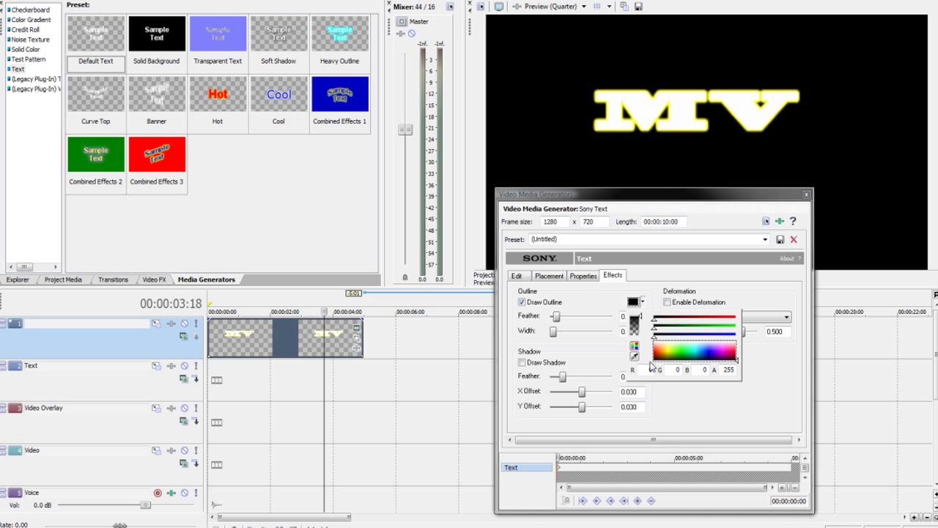
click(557, 333)
drag(557, 334, 561, 335)
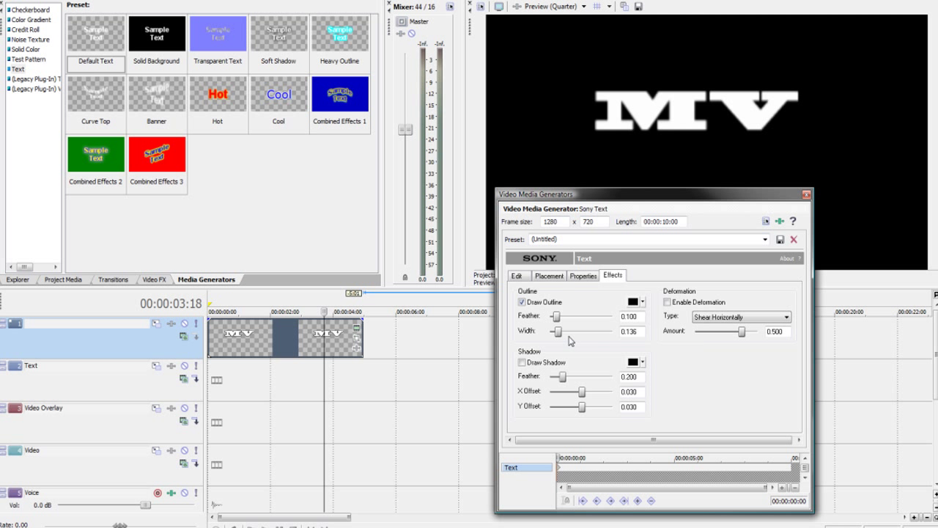
drag(557, 317, 549, 318)
click(806, 194)
key(Home)
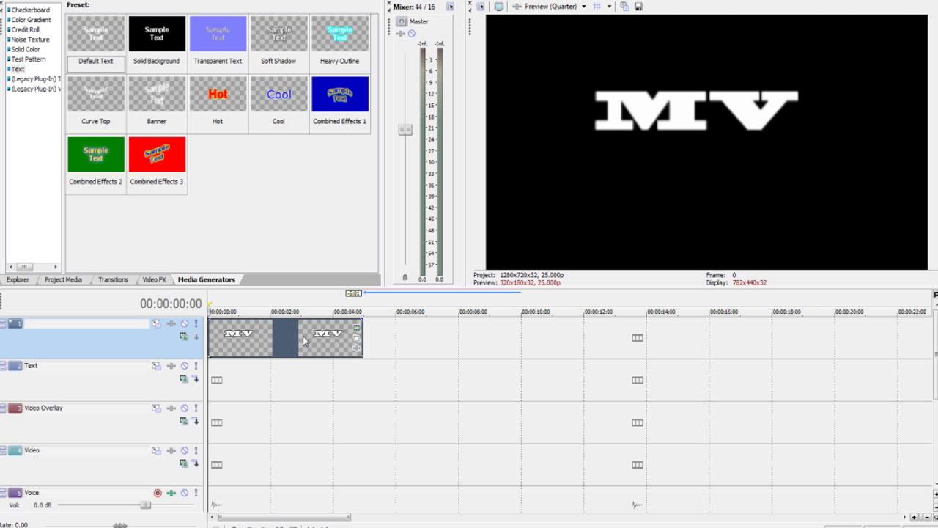
- Paste the MV title as a new copy of the source media onto the Text track
click(305, 338)
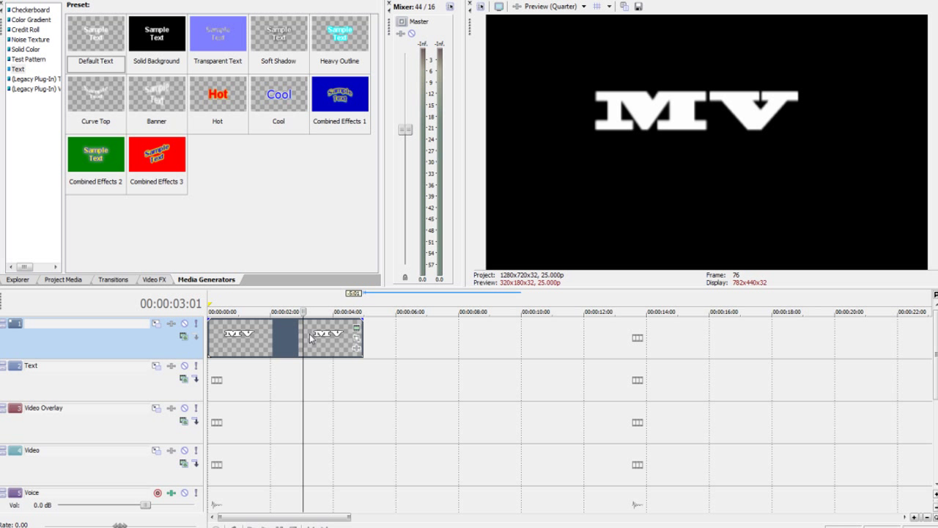
key(ctrl+v)
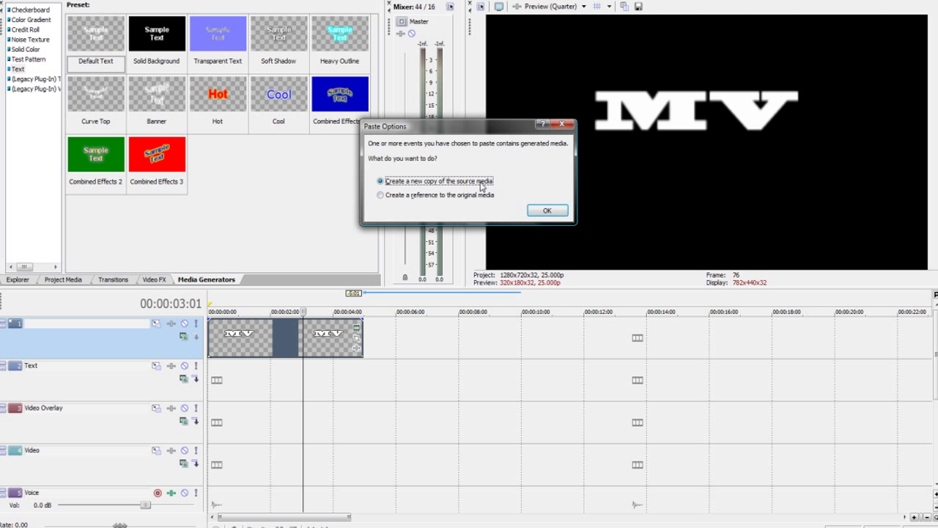
click(546, 211)
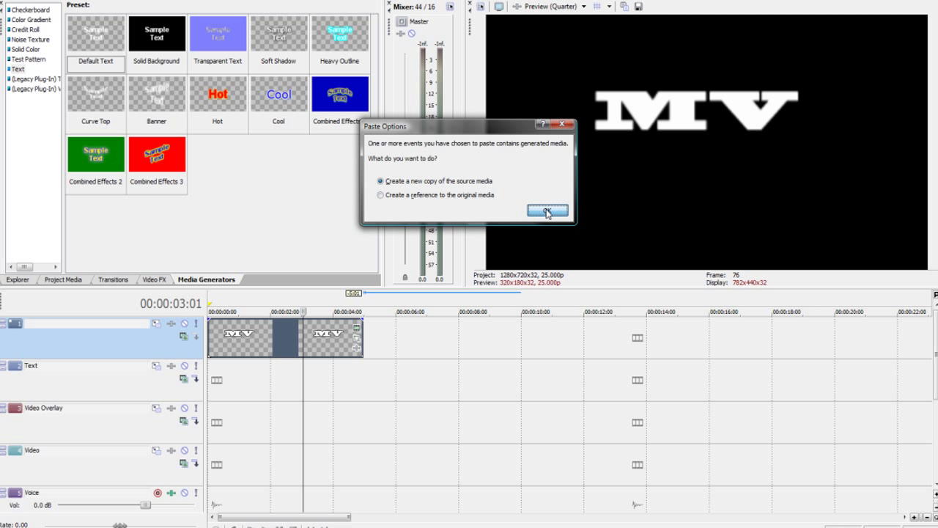
drag(288, 381, 288, 381)
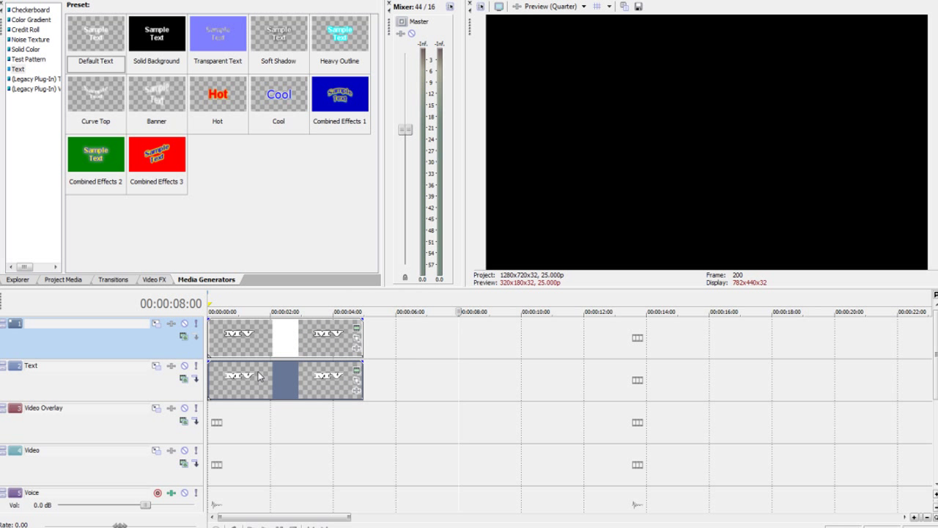
- Change the Text-track copy to read 'Pictures' at font size 28
click(356, 380)
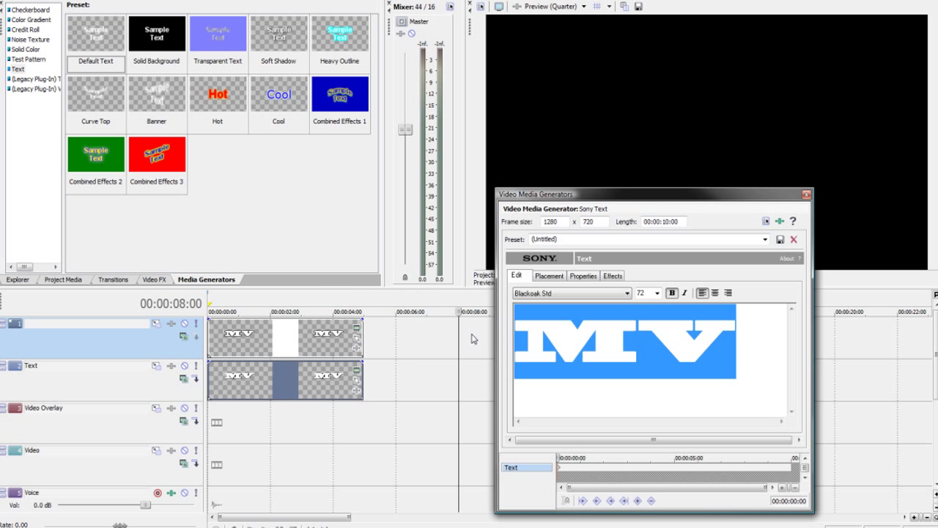
text(Pic)
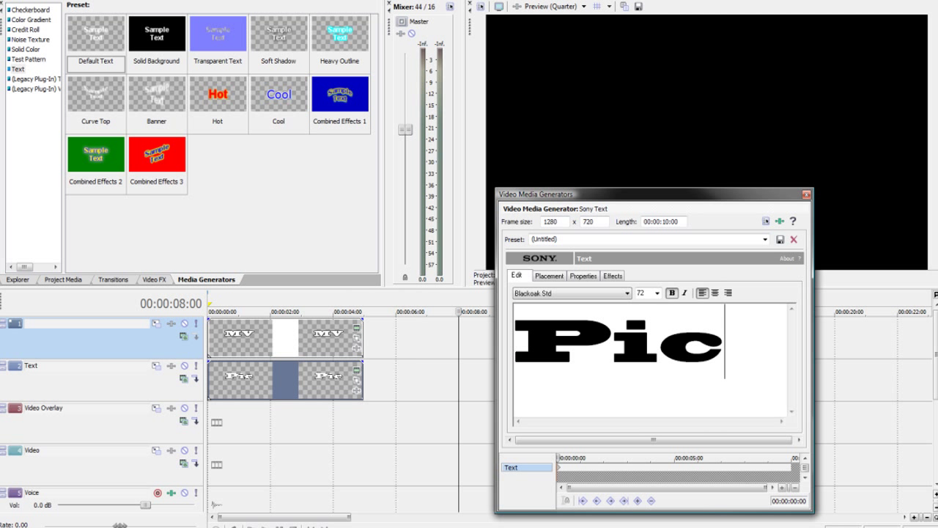
text(tures)
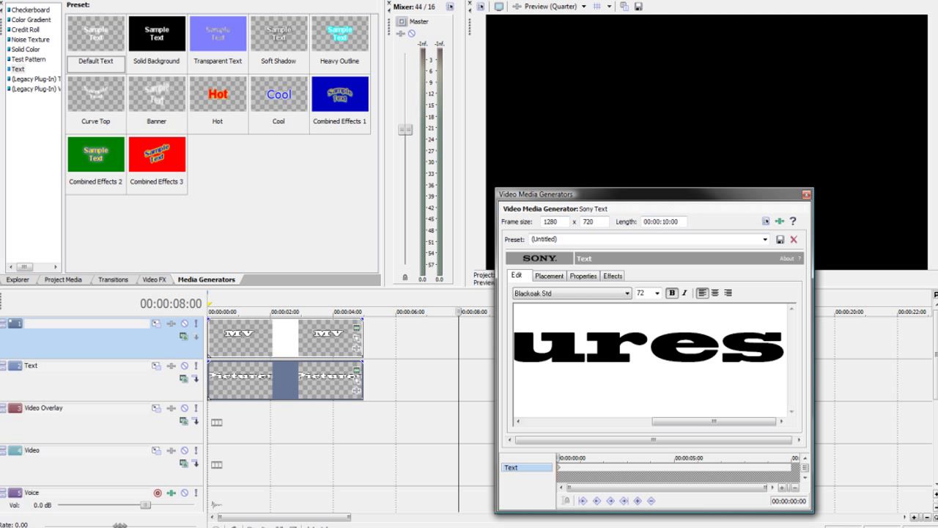
key(ctrl+a)
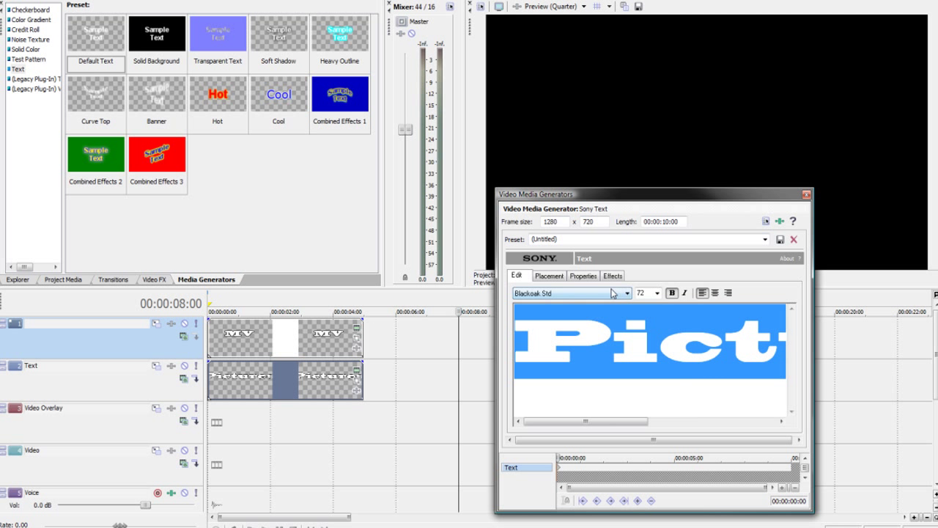
click(658, 295)
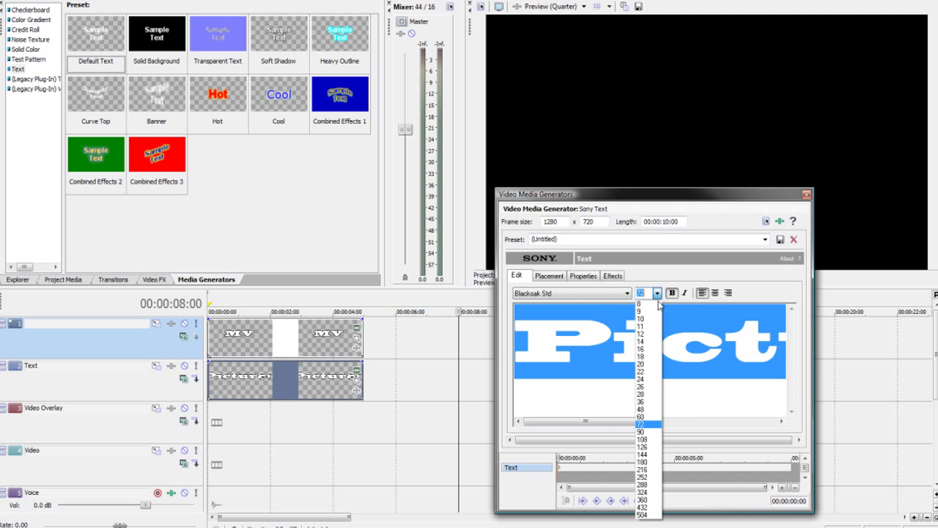
click(644, 397)
click(277, 428)
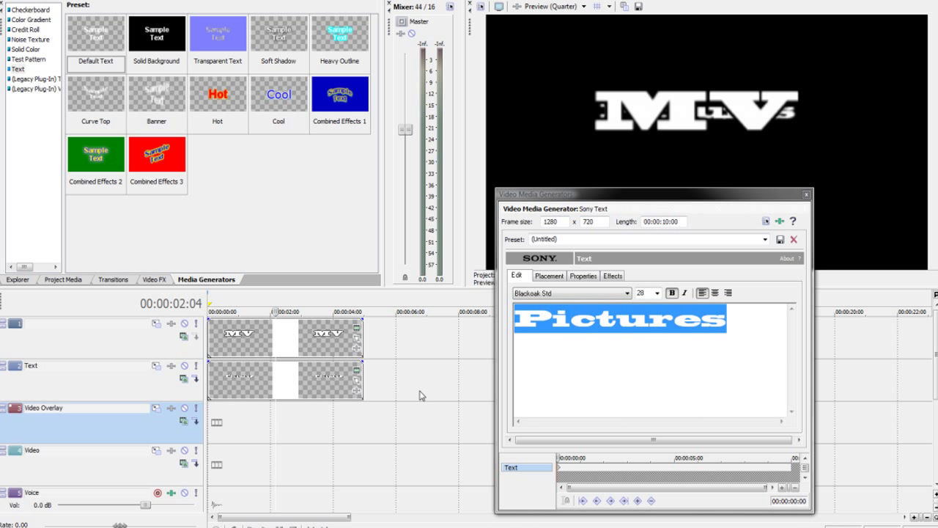
- Position Pictures just below MV in the frame and rewind to the start
click(550, 276)
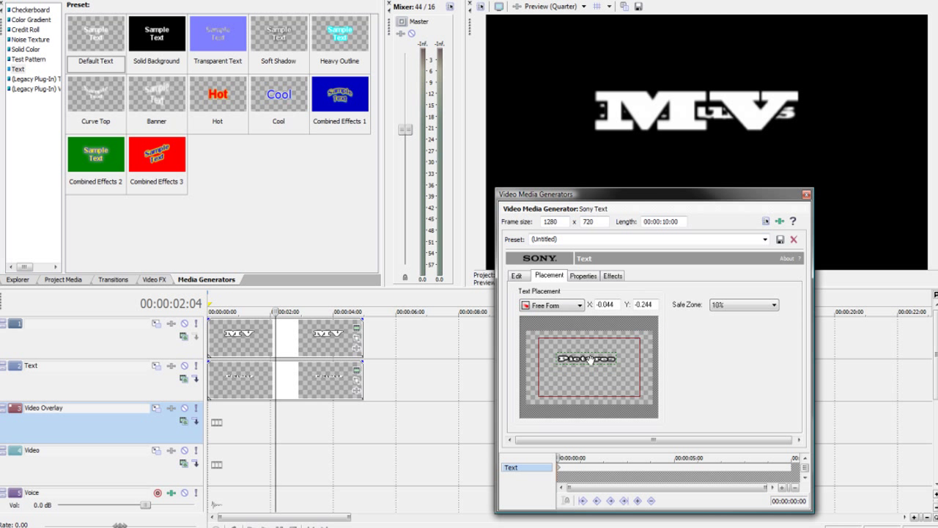
drag(590, 359, 588, 369)
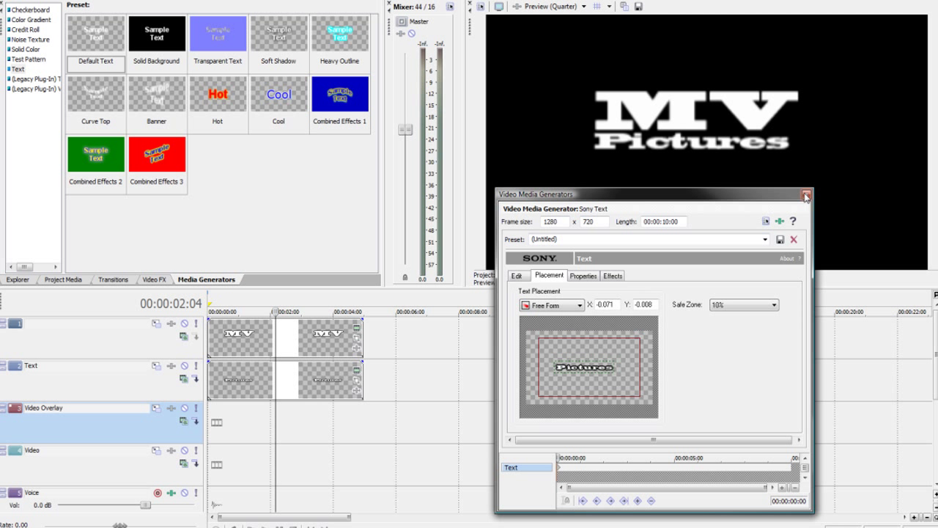
click(617, 277)
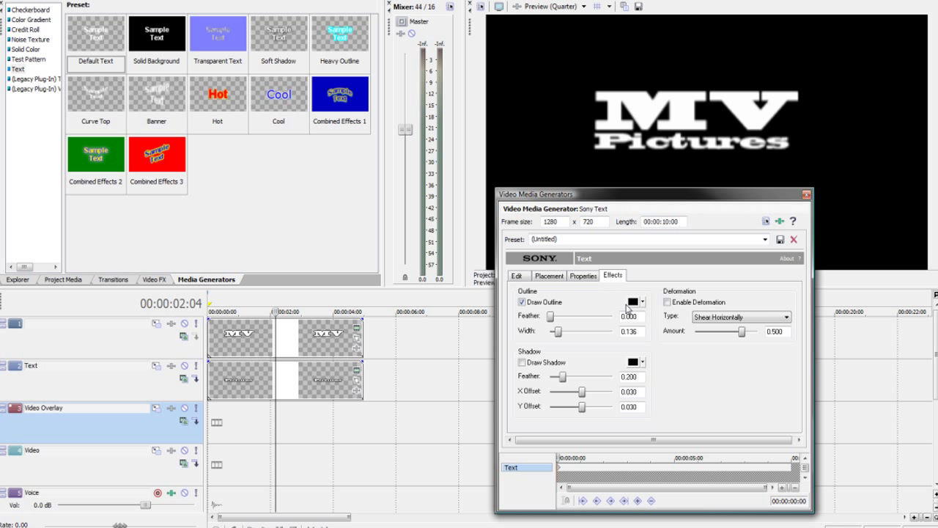
click(807, 195)
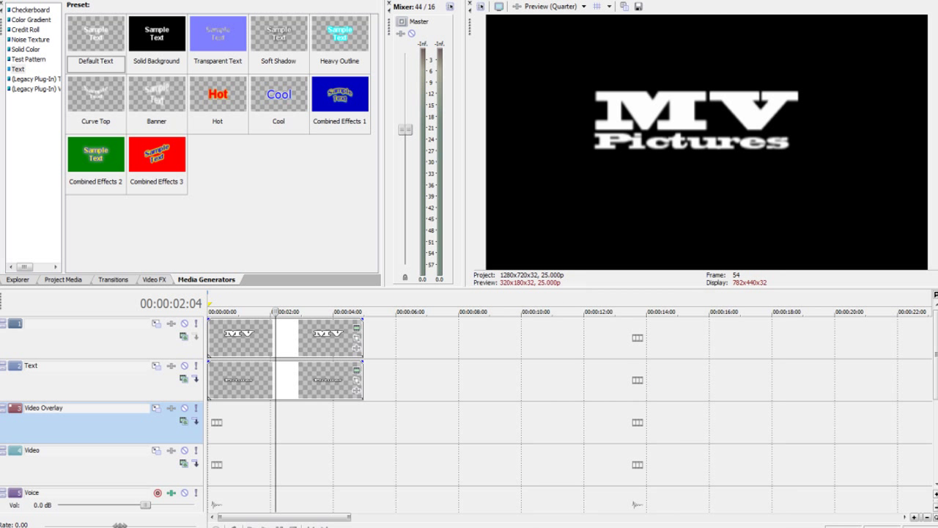
click(311, 525)
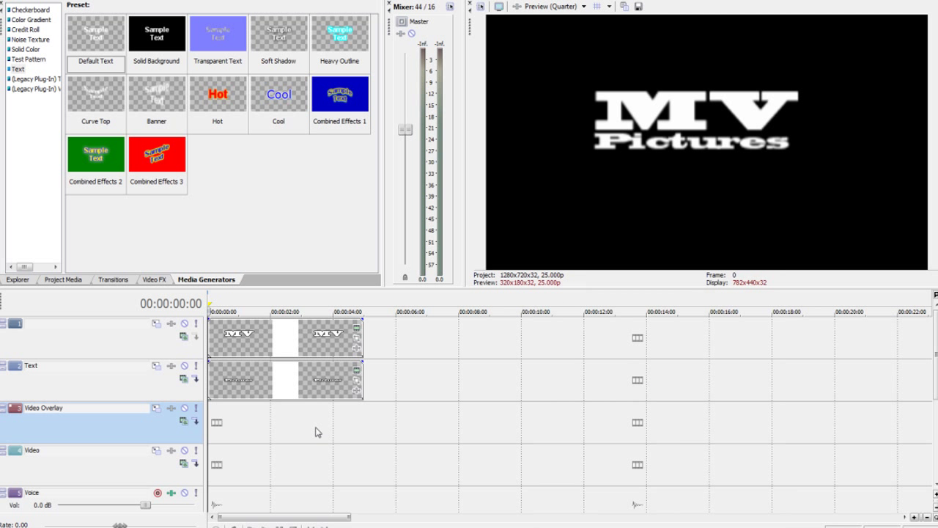
- Apply the Upper-Right Glow Bump Map to MV with ambience 0.177 and bump height 1.000
click(154, 279)
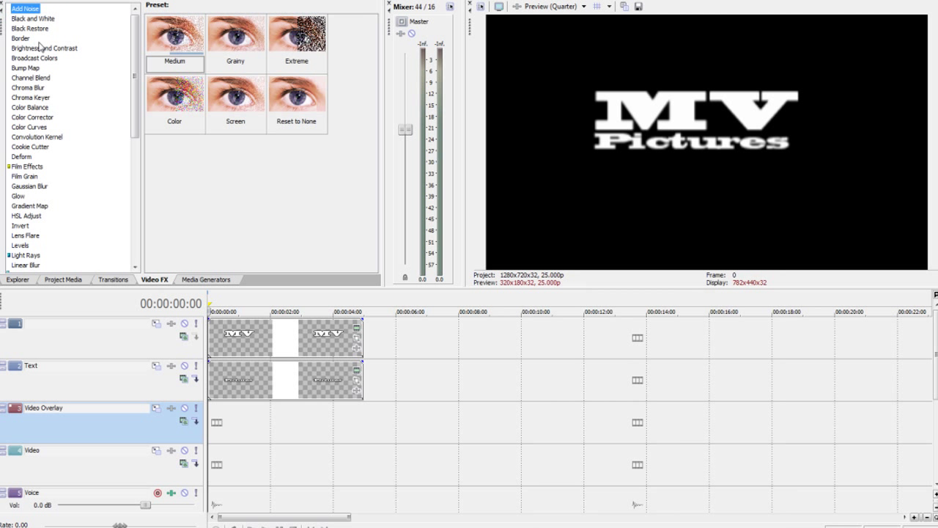
click(23, 68)
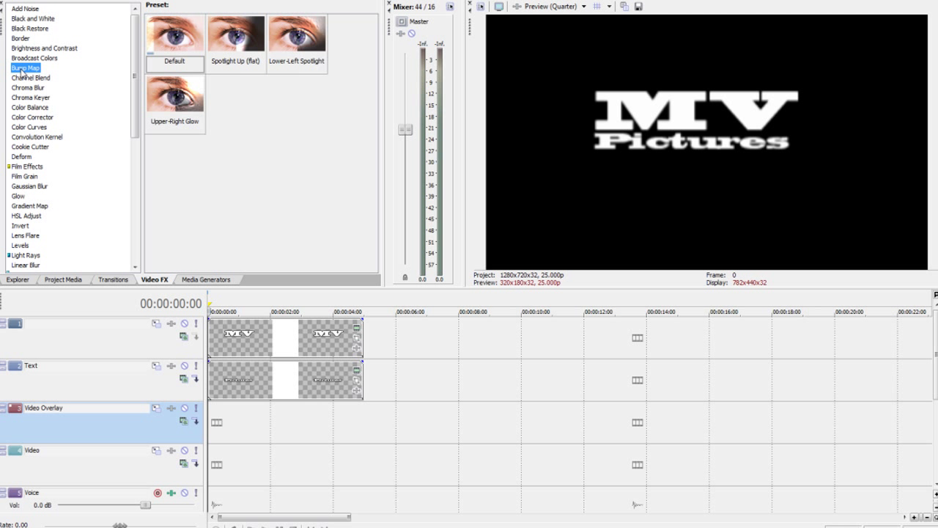
drag(175, 95, 267, 350)
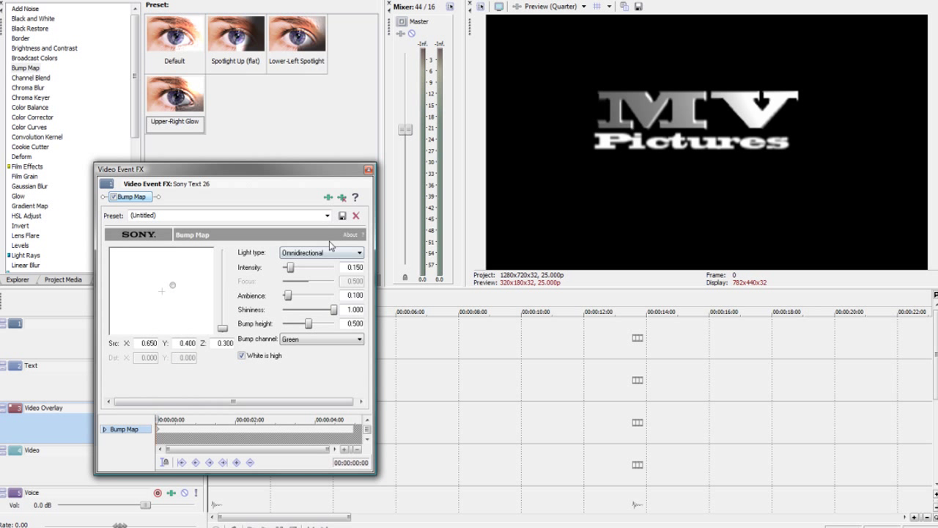
drag(287, 298, 292, 301)
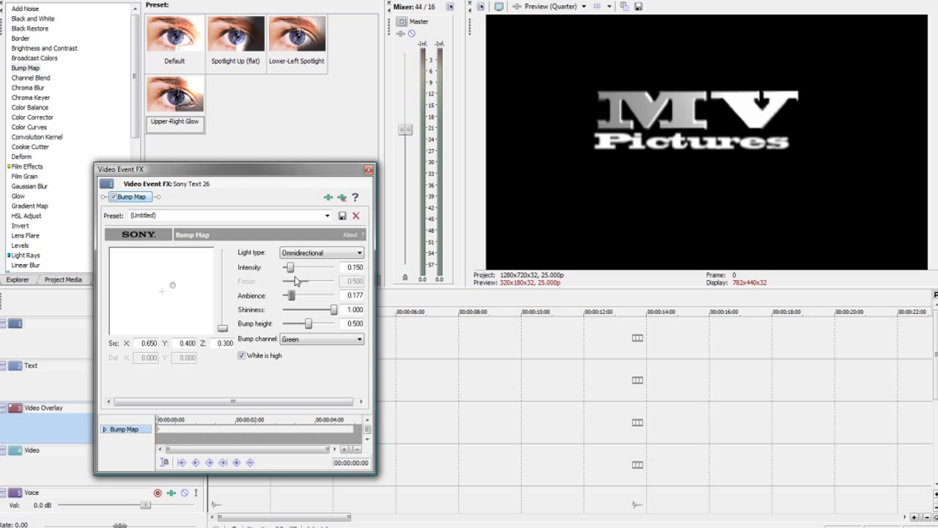
drag(309, 323, 362, 332)
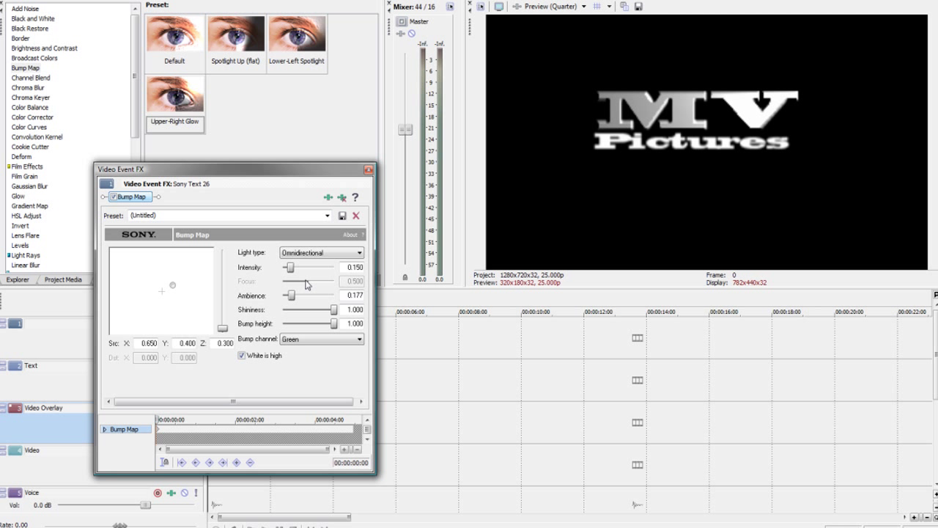
- Check the effect at full preview quality, return to quarter quality, and close the Bump Map window
click(553, 7)
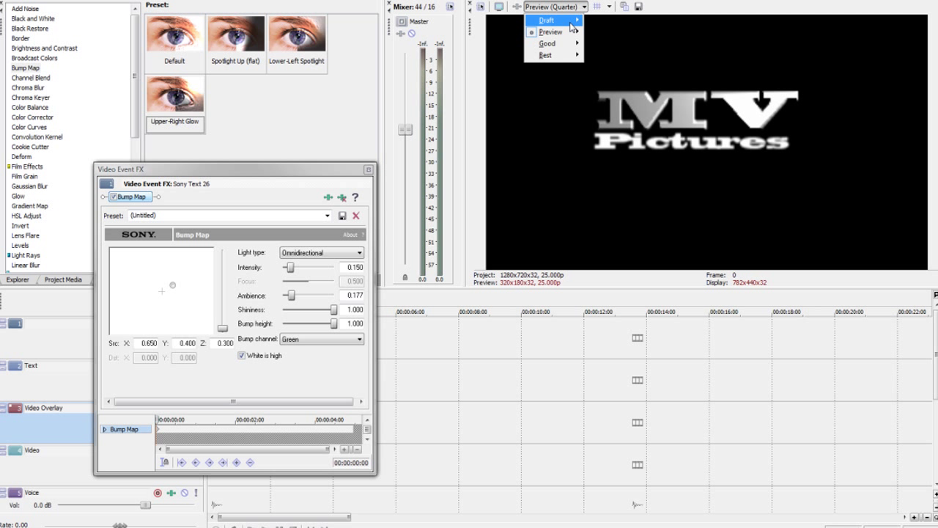
mouse_move(572, 32)
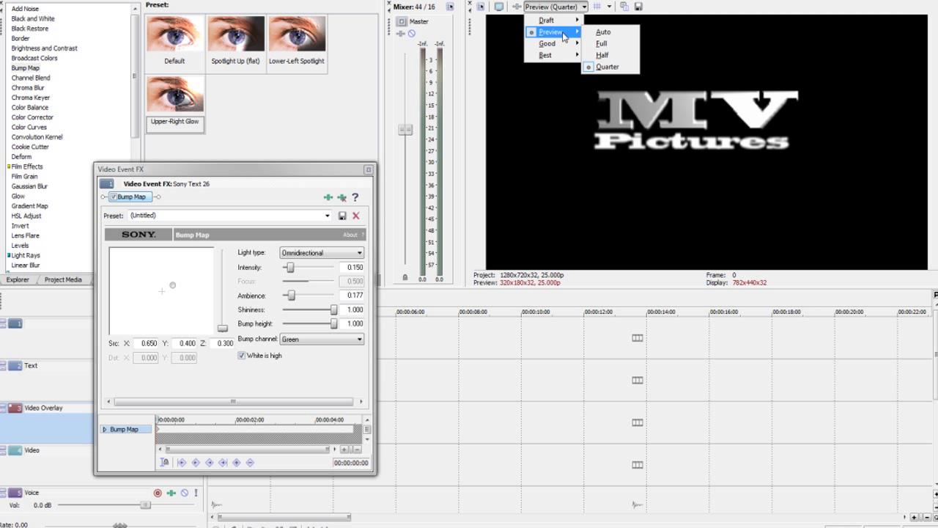
click(614, 43)
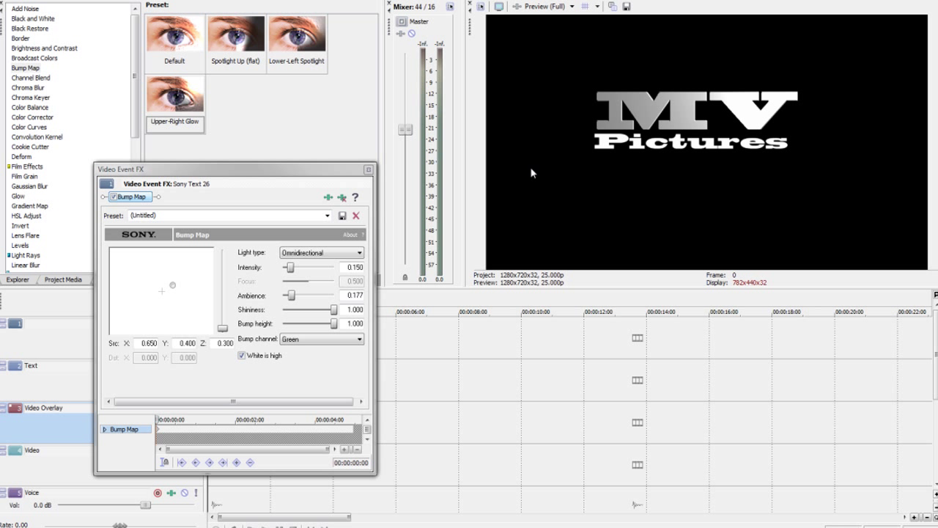
click(572, 6)
mouse_move(564, 33)
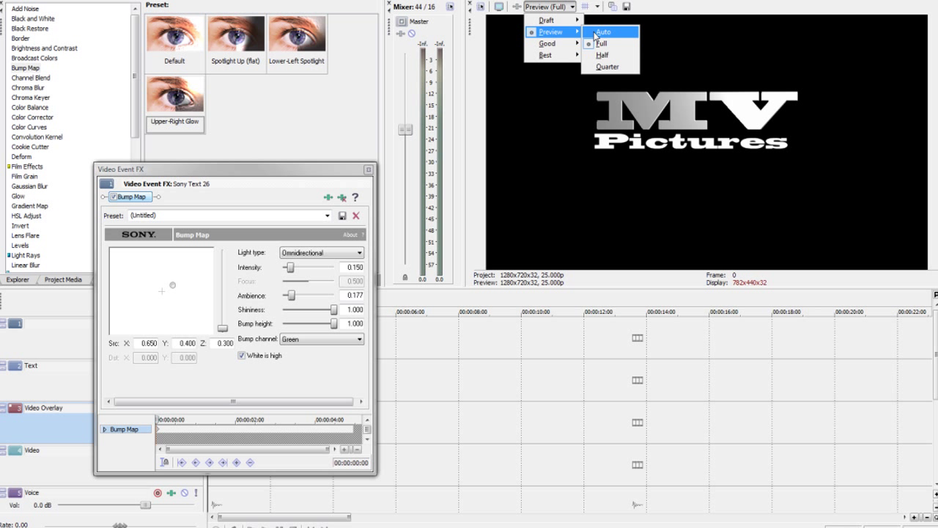
click(608, 66)
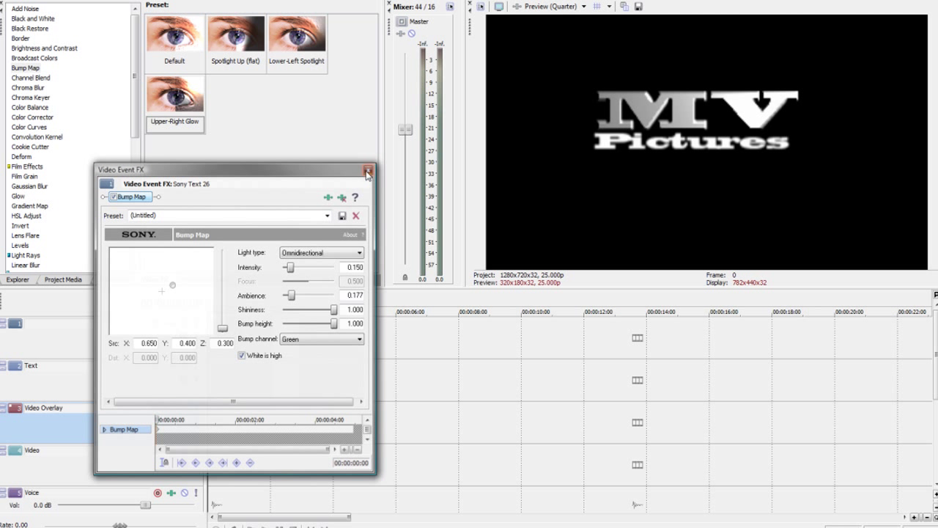
click(369, 170)
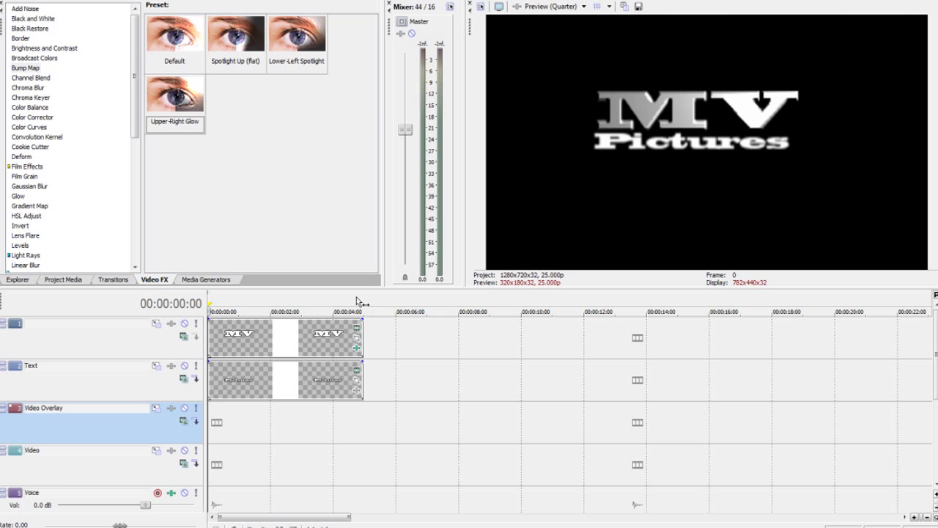
- Keyframe MV's Pan/Crop to start tiny and reach full frame at 00:00:00:24
click(356, 341)
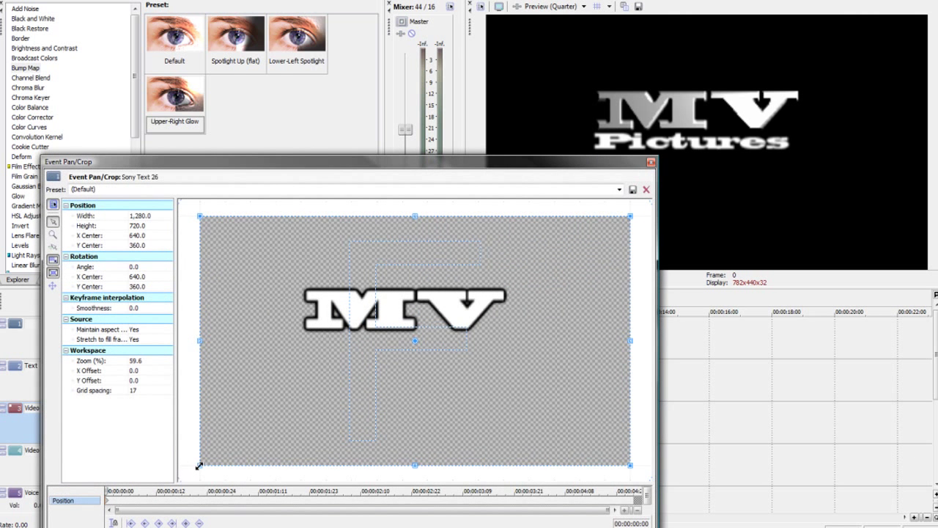
drag(198, 467, 325, 345)
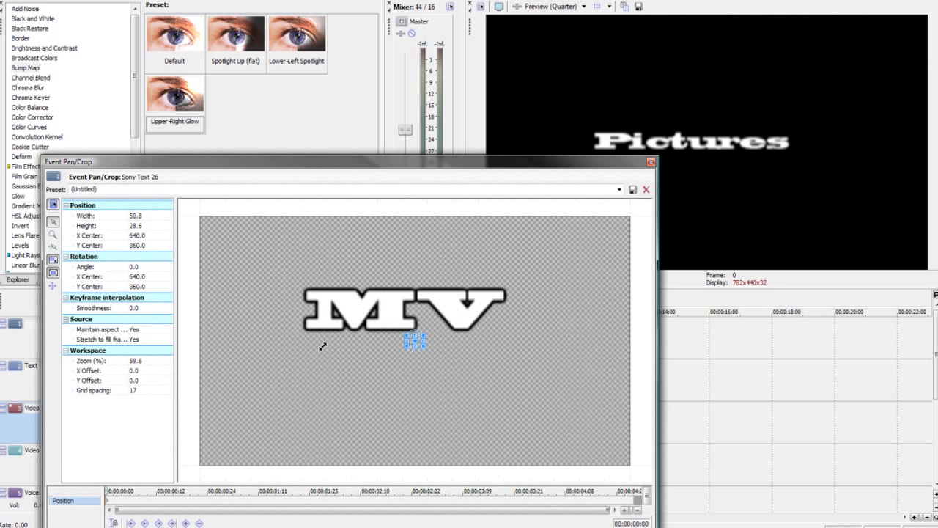
drag(111, 491, 207, 491)
drag(402, 349, 208, 491)
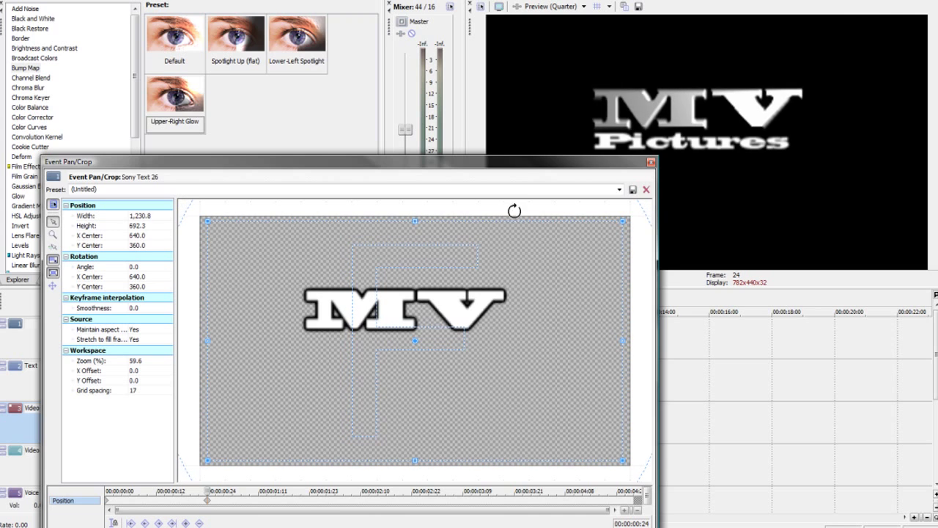
click(651, 162)
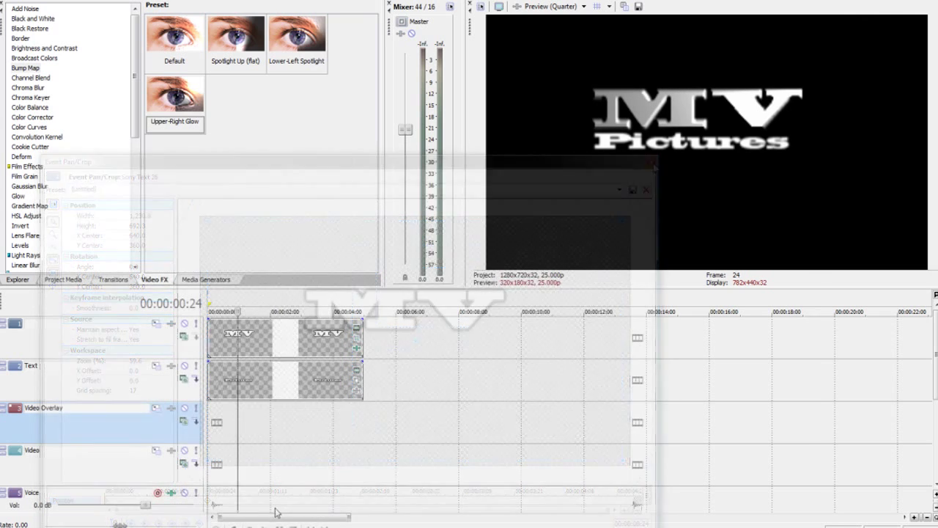
- Keyframe Pictures' Pan/Crop from tiny at 0:00 to full 1280x720 frame at 00:00:00:24
click(356, 379)
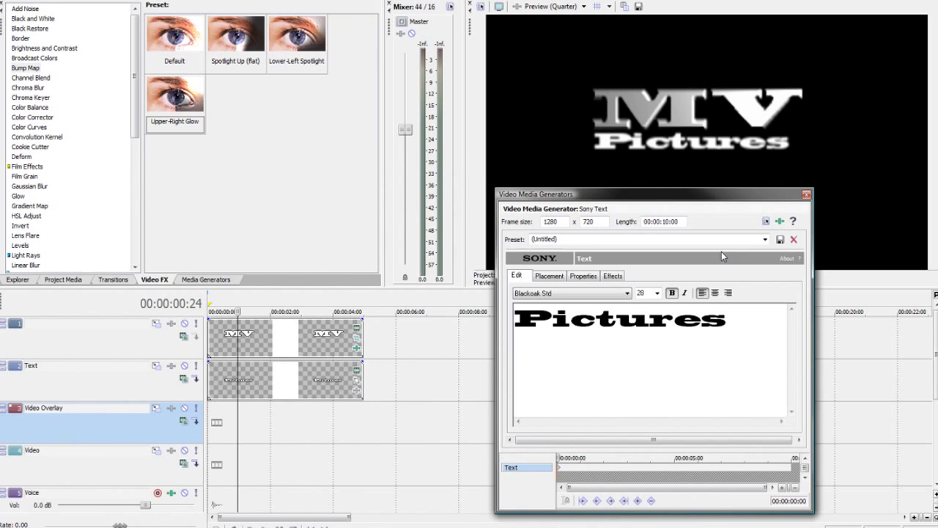
click(806, 194)
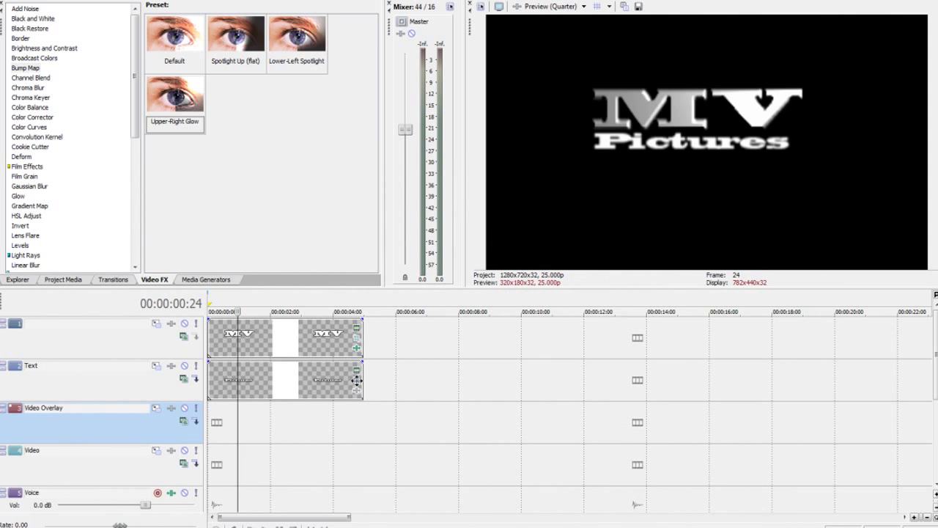
click(356, 379)
scroll(516, 384, down, 8)
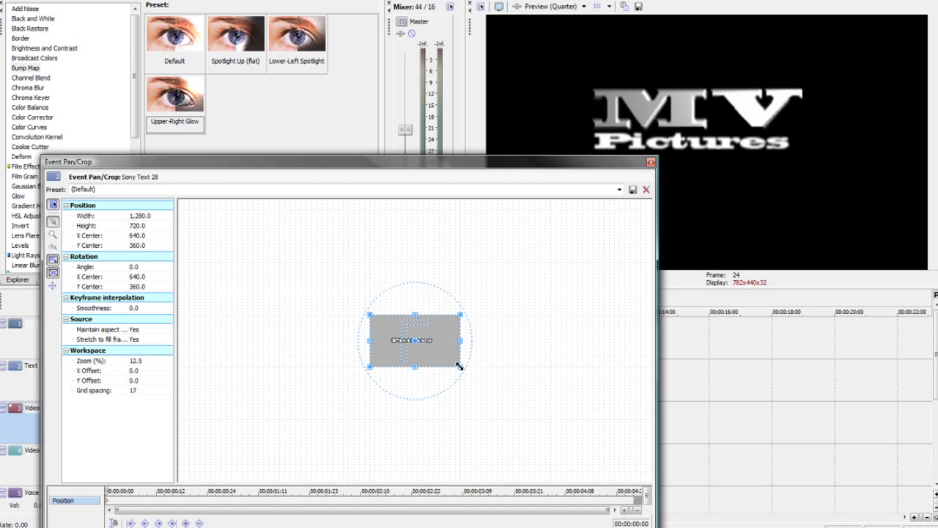
drag(459, 366, 642, 480)
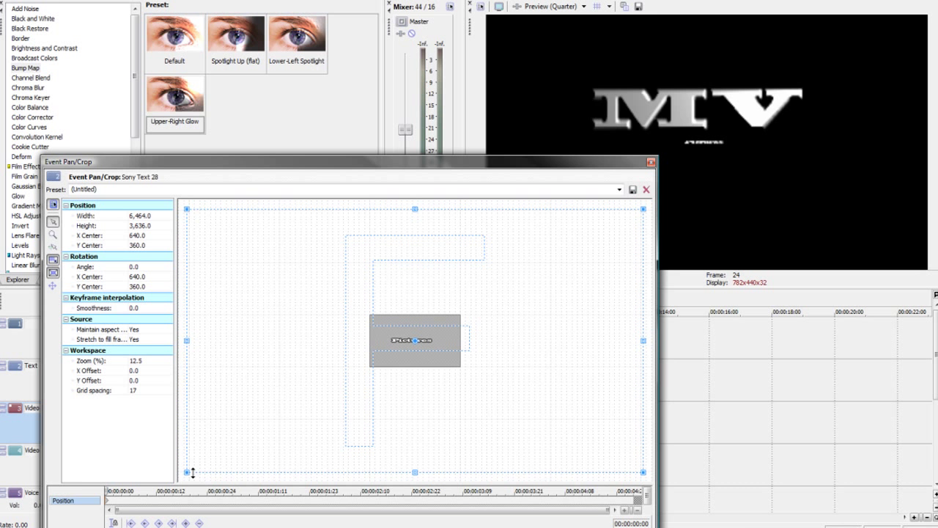
drag(106, 490, 209, 489)
drag(644, 472, 460, 372)
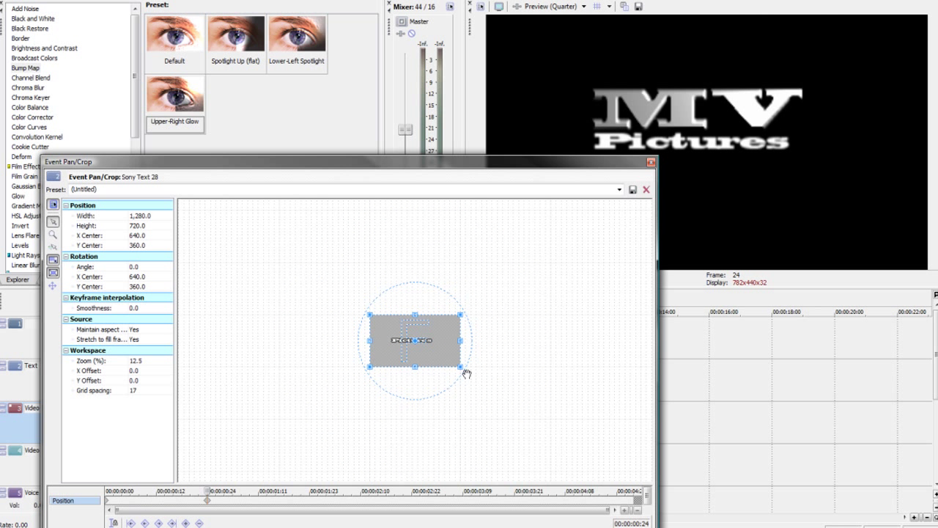
- Play the MV Pictures grow-in animation from the start, then show the media generators
click(650, 162)
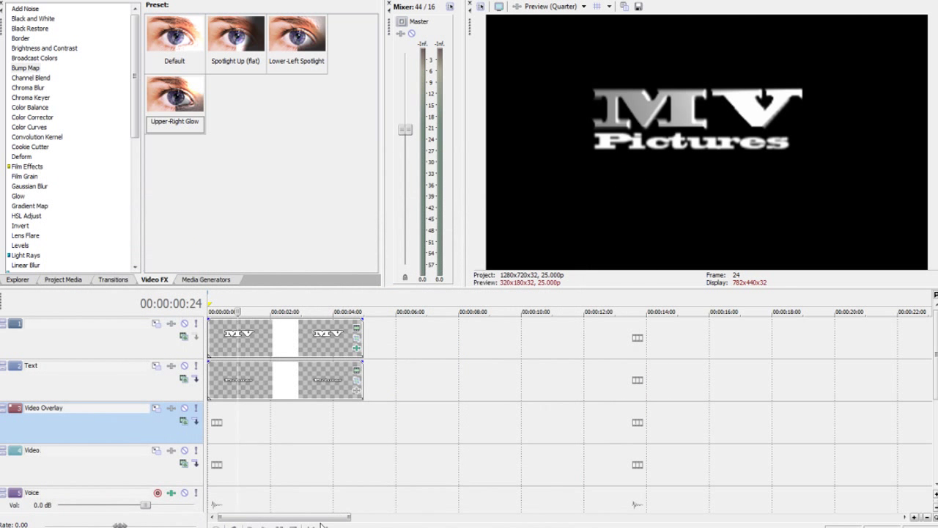
key(Home)
key(Right)
click(265, 525)
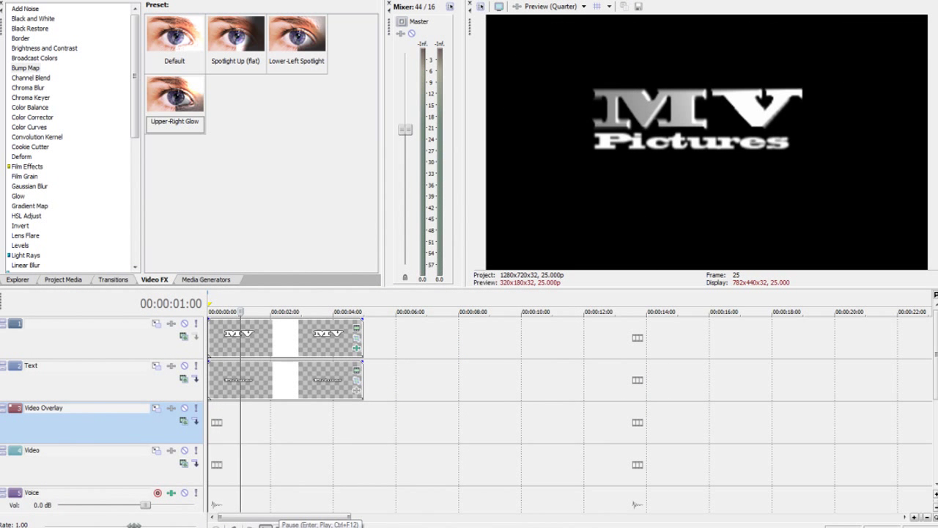
click(266, 526)
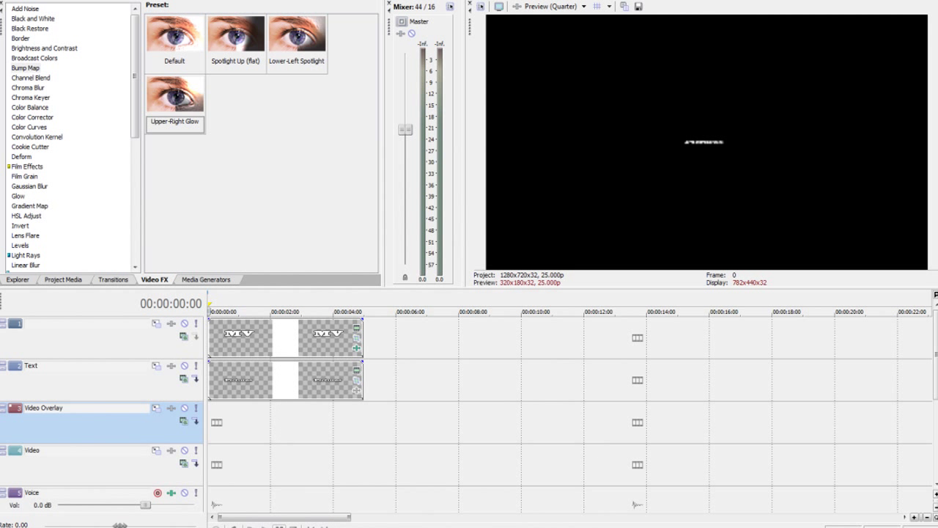
click(265, 525)
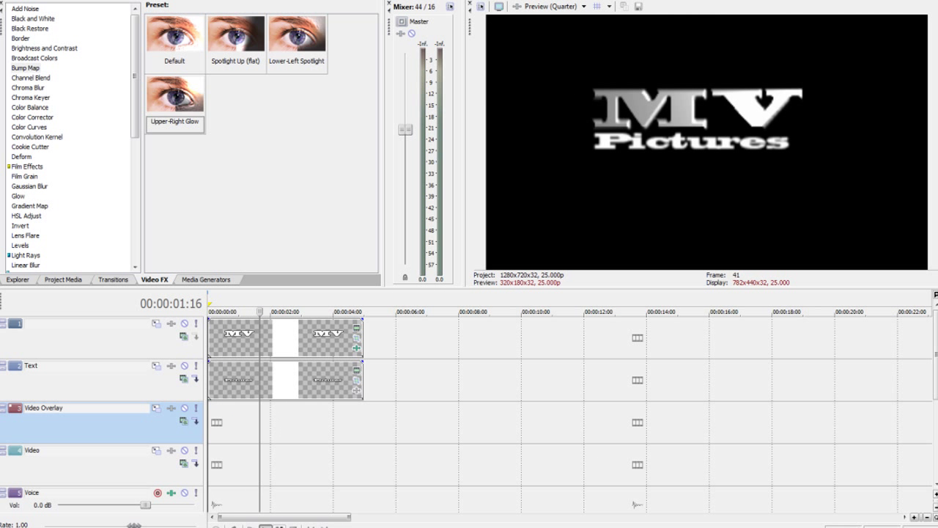
click(293, 526)
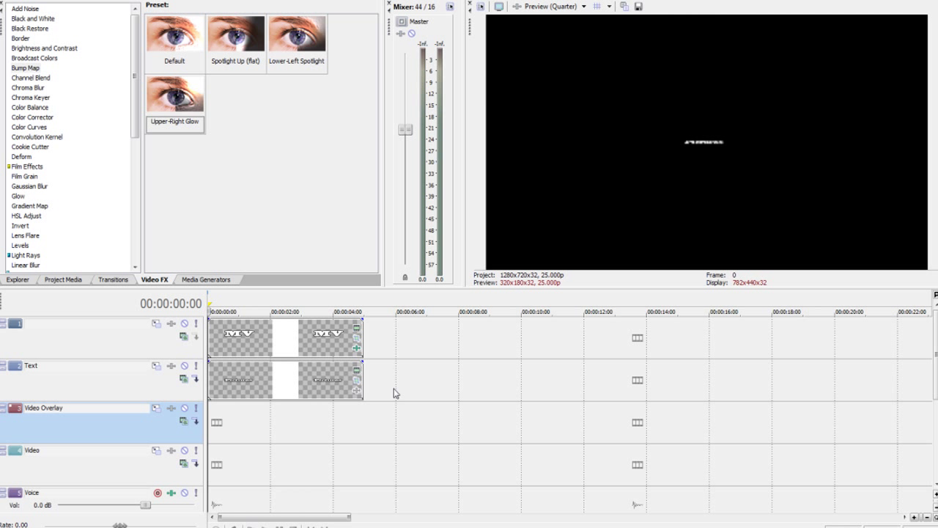
click(212, 282)
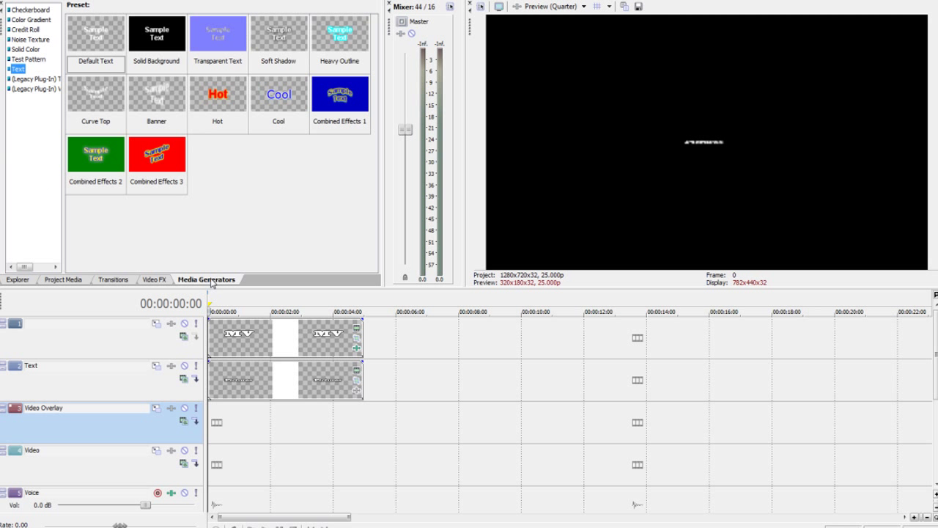
- Add the Puffy Clouds noise texture to Video Overlay, coloured red and black
click(28, 40)
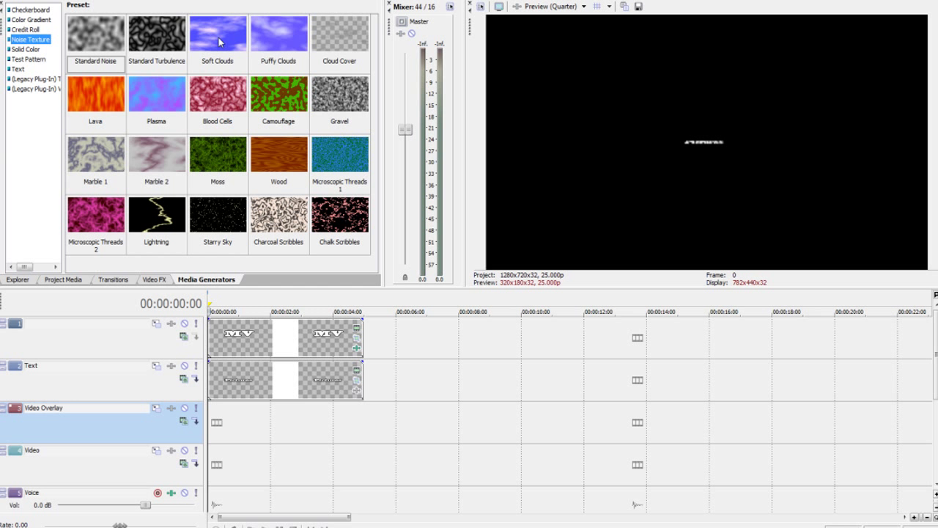
drag(255, 32, 320, 417)
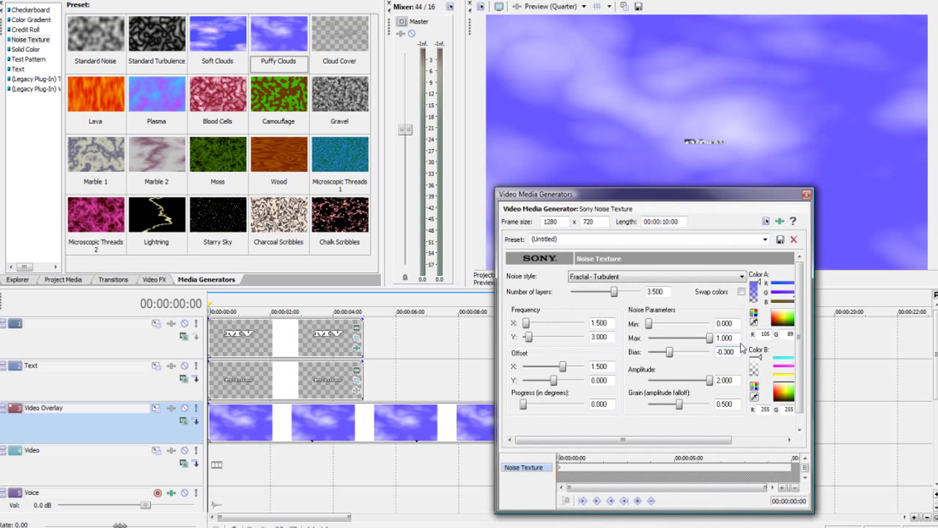
drag(775, 325, 771, 320)
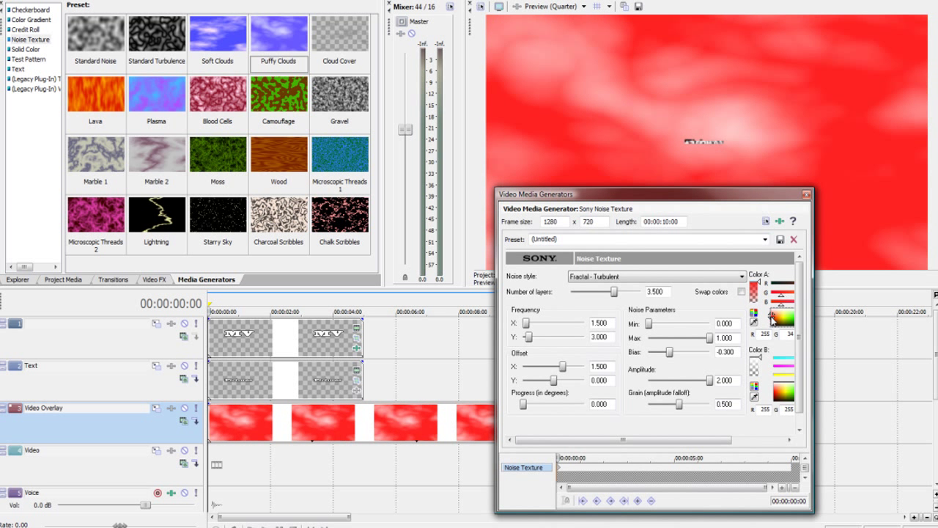
click(776, 407)
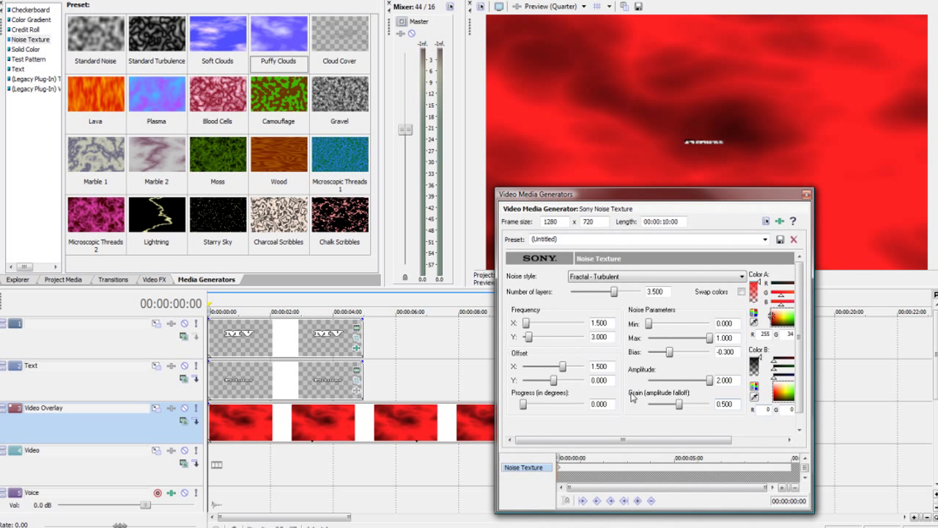
- Set the noise Max to 0.710 and Progress to 4.440
mouse_move(649, 324)
mouse_down()
mouse_move(682, 324)
mouse_move(647, 324)
mouse_up()
mouse_move(711, 341)
mouse_down()
mouse_move(675, 342)
mouse_move(694, 342)
mouse_up()
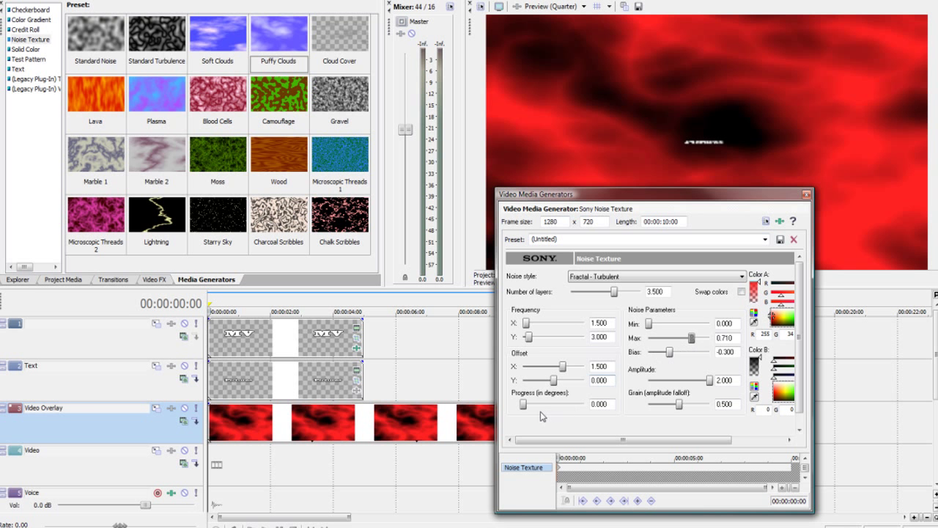
drag(524, 404, 543, 380)
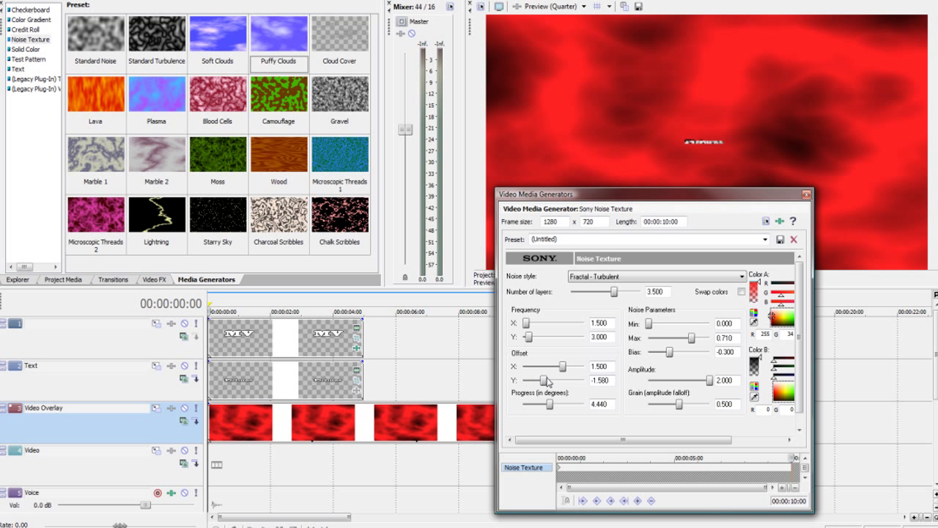
- Set the noise's starting vertical offset to 1.660 and preview the title over it
mouse_move(547, 381)
mouse_down()
mouse_move(568, 381)
mouse_move(558, 369)
mouse_move(540, 371)
mouse_up()
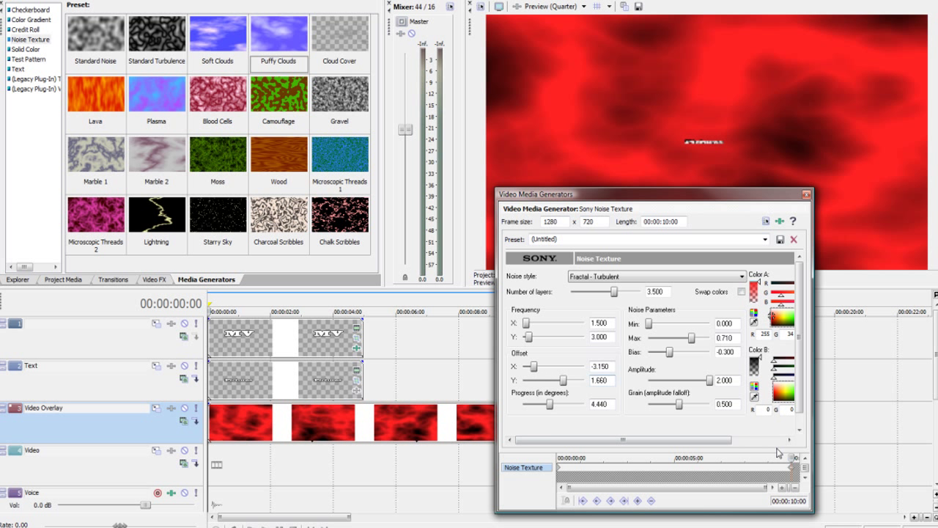
drag(793, 457, 557, 451)
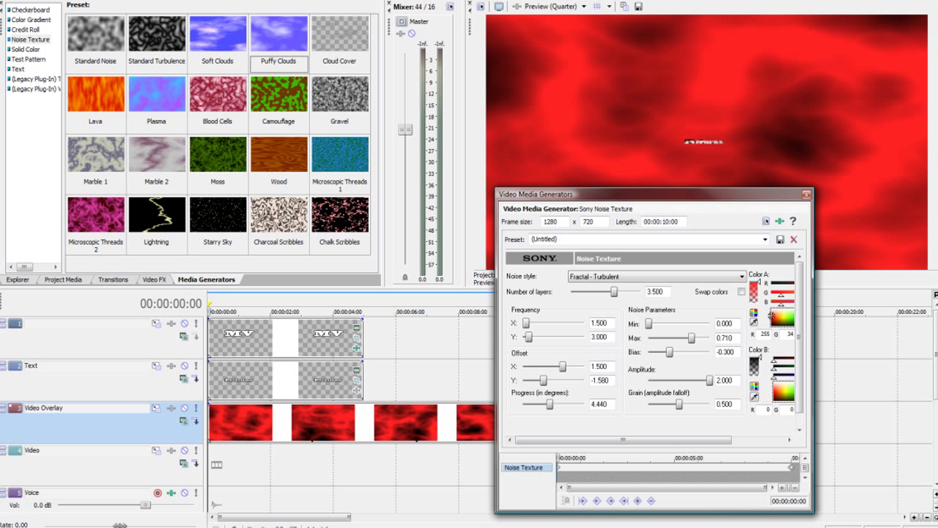
key(space)
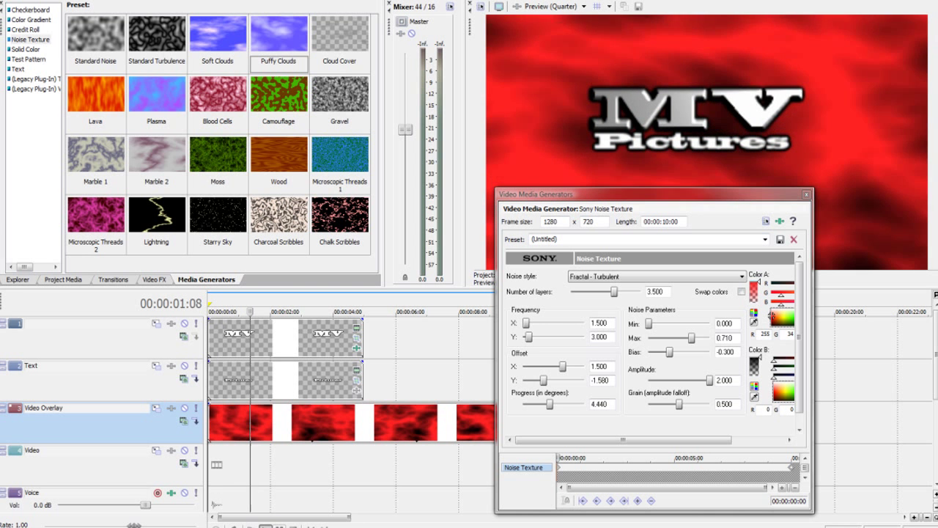
key(space)
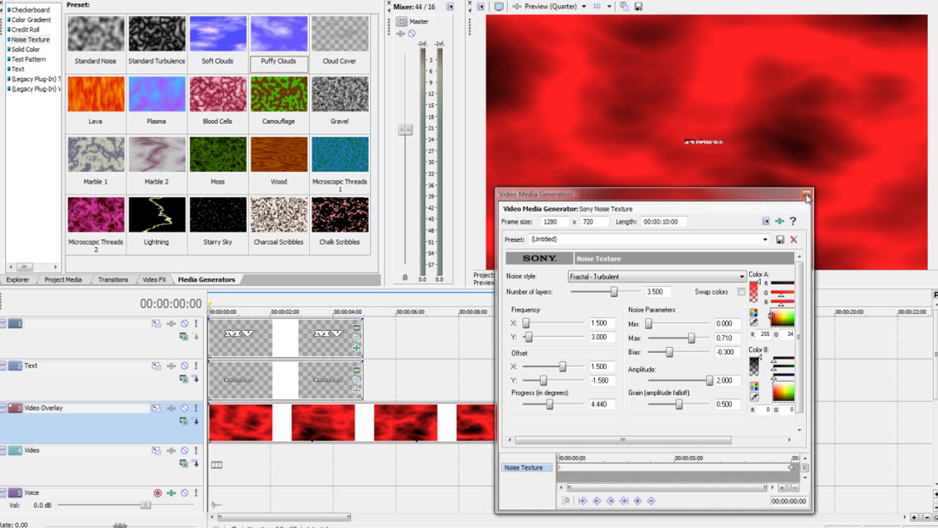
- Keyframe the ending vertical offset at -0.470, preview, and shorten the noise clip to end with the titles
click(793, 469)
mouse_move(563, 380)
mouse_down()
mouse_move(550, 380)
mouse_move(559, 366)
mouse_up()
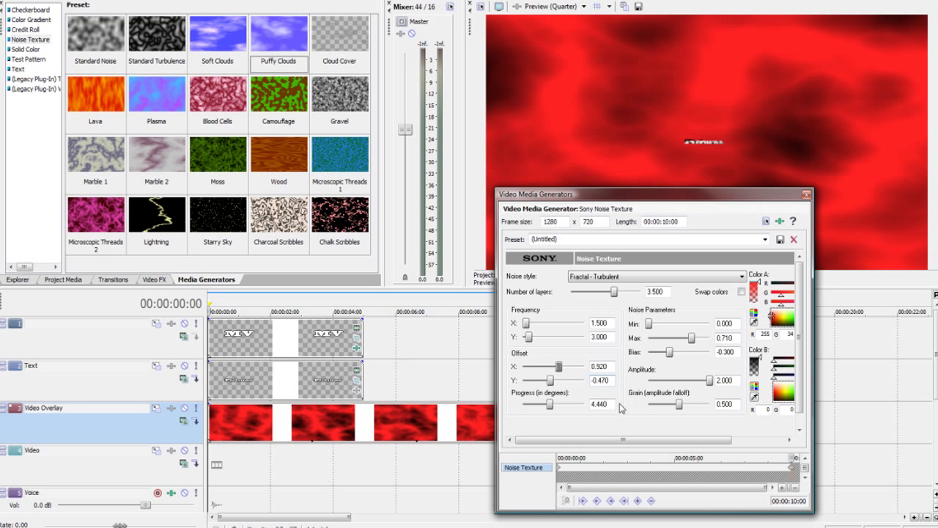
drag(793, 458, 517, 462)
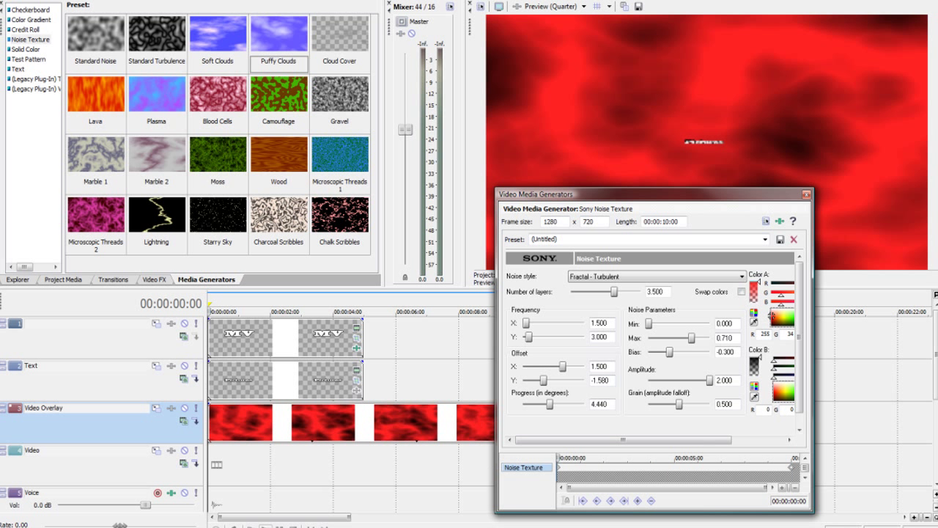
key(space)
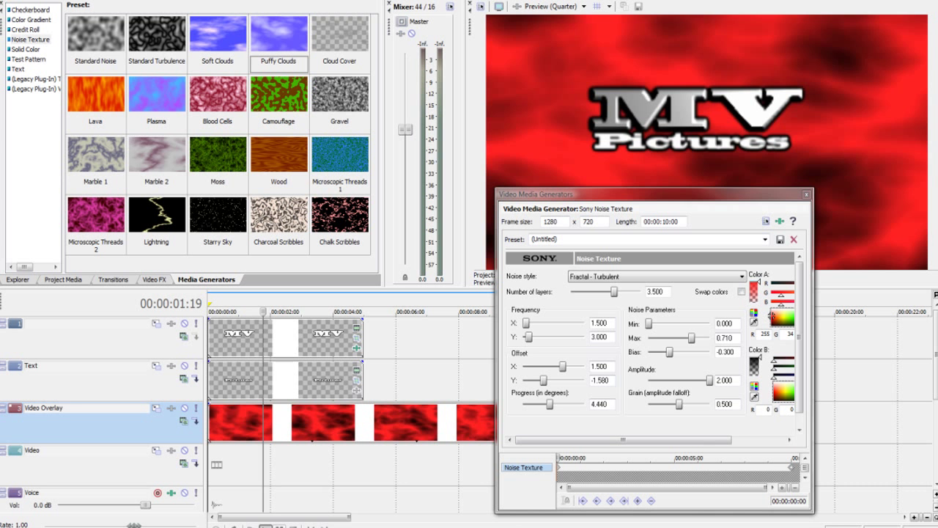
key(space)
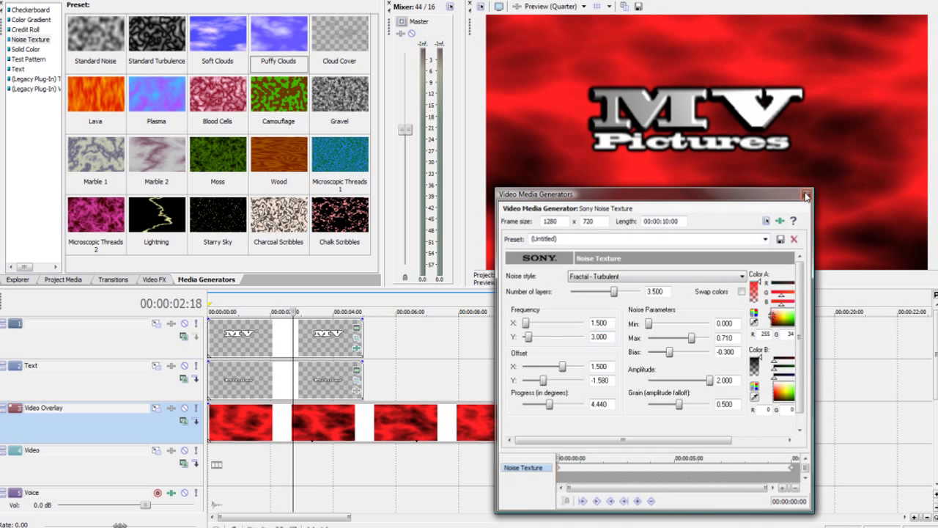
click(806, 195)
drag(520, 423, 360, 419)
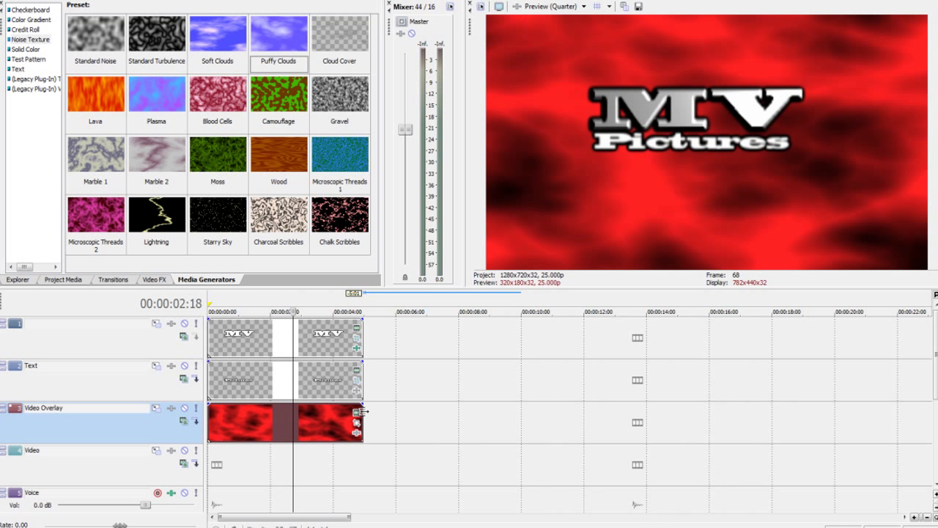
- At 00:00:03:09, apply the Cookie Cutter 'Yellow Glowing Portrait' preset to the red background
click(312, 423)
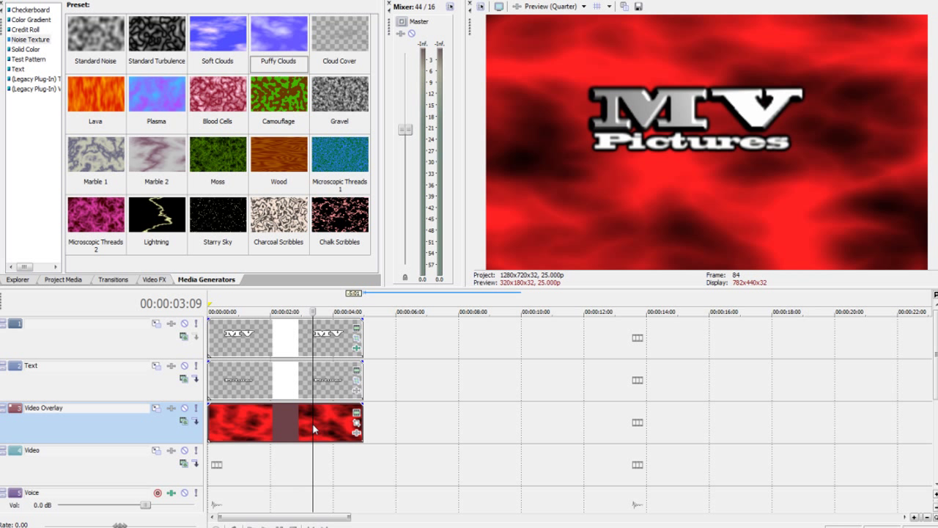
click(151, 280)
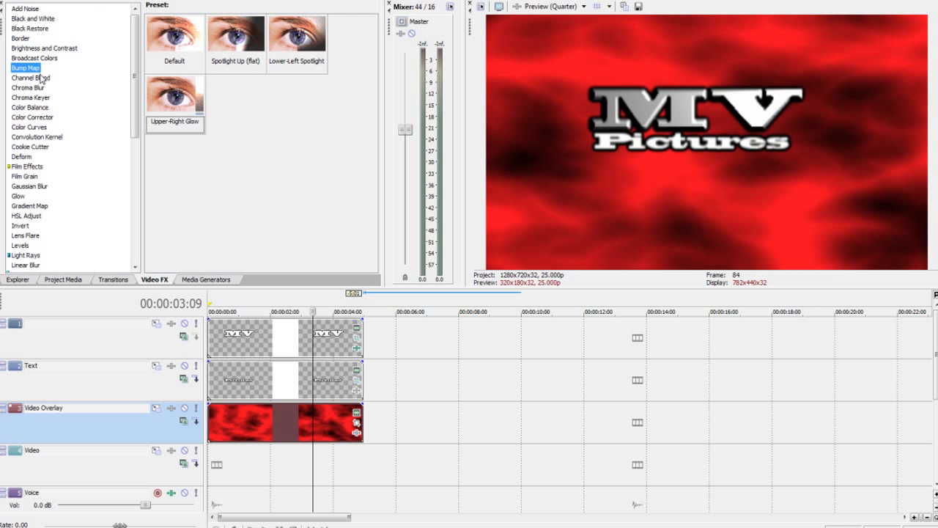
click(38, 146)
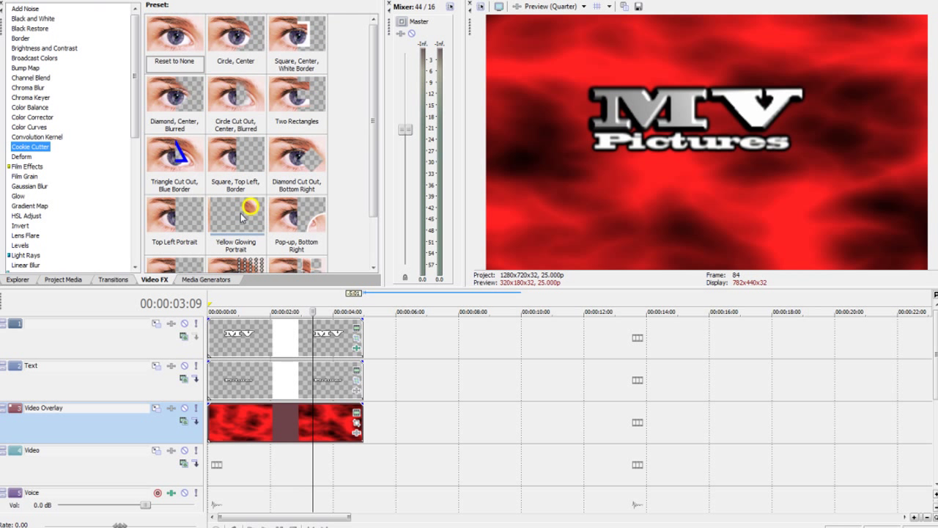
drag(235, 215, 284, 422)
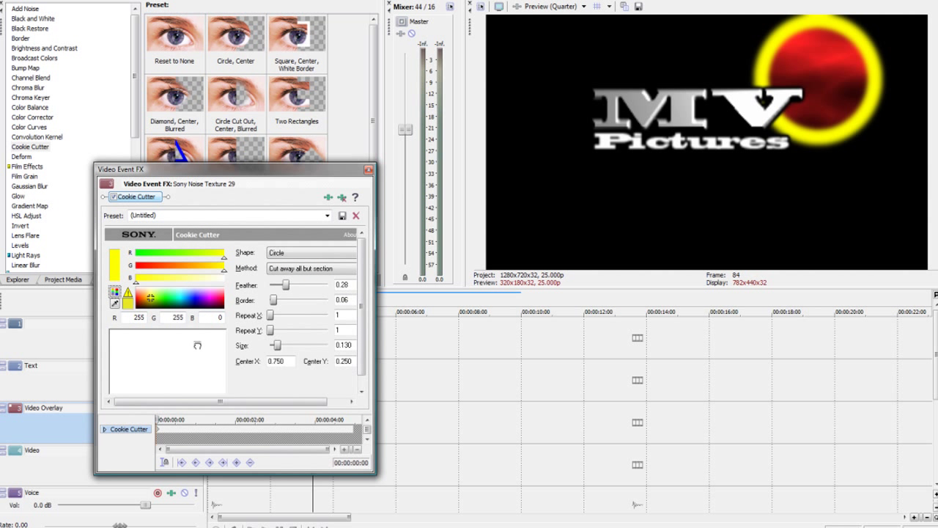
- Centre the cut-out behind the logo: black colour, Feather 1.00, Border 0, Repeat X 10, Size 0.330
drag(197, 345, 164, 357)
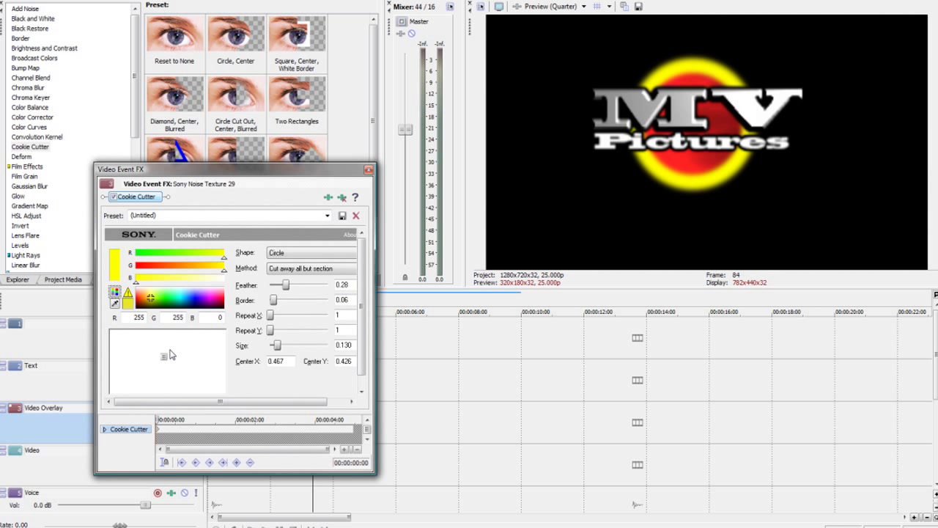
drag(167, 309, 223, 300)
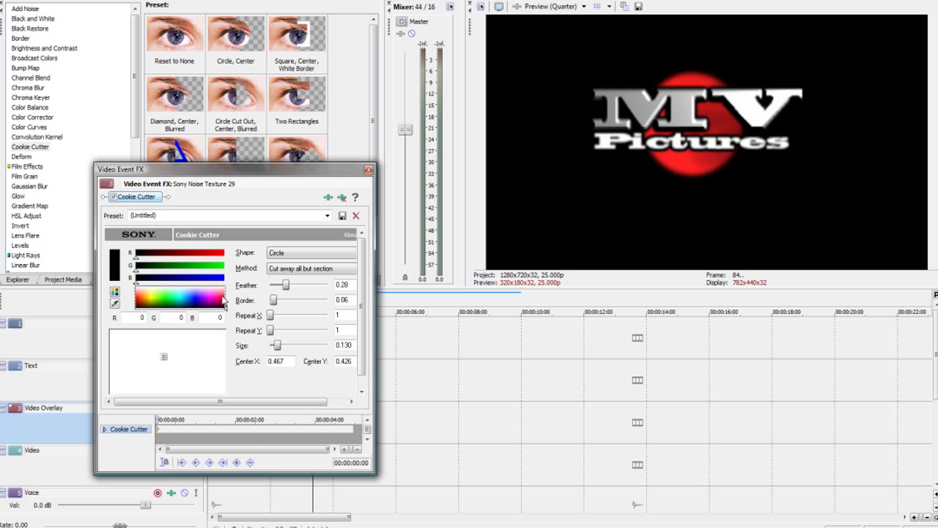
drag(291, 286, 346, 289)
drag(275, 306, 262, 307)
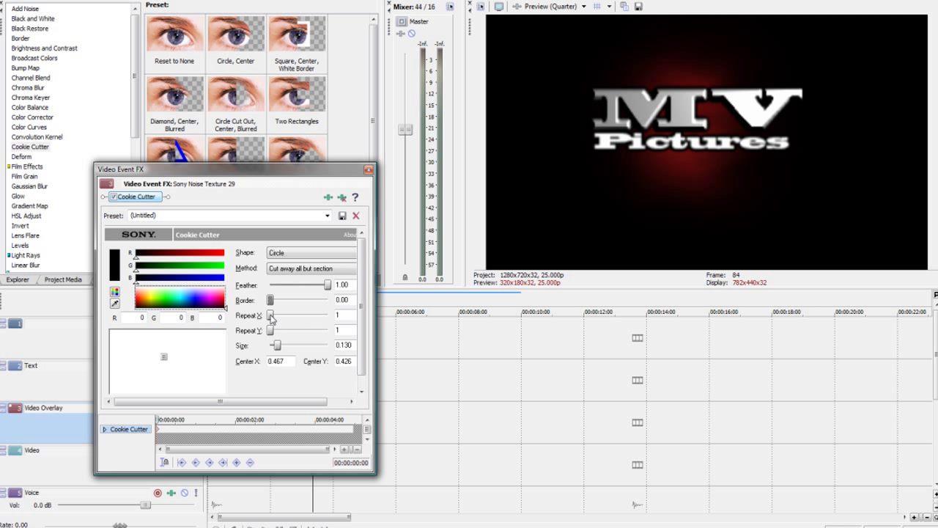
drag(271, 317, 339, 317)
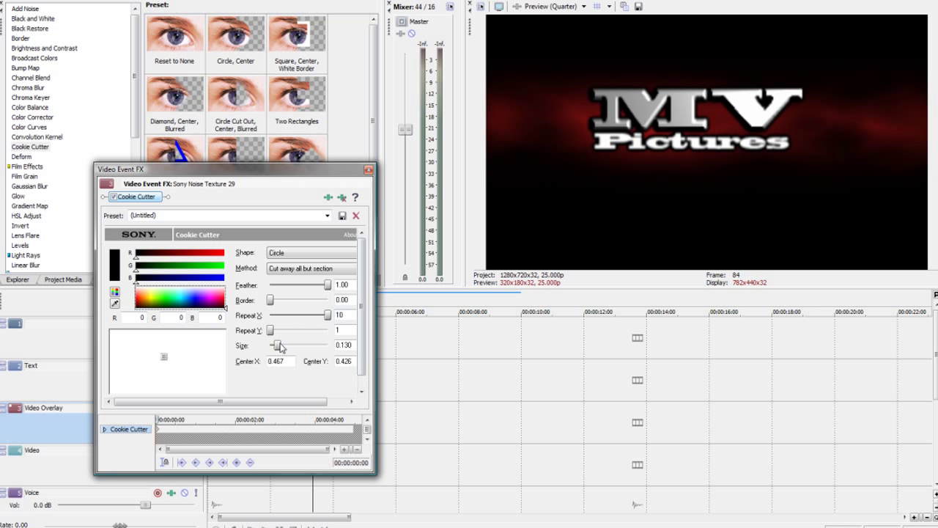
drag(279, 349, 290, 345)
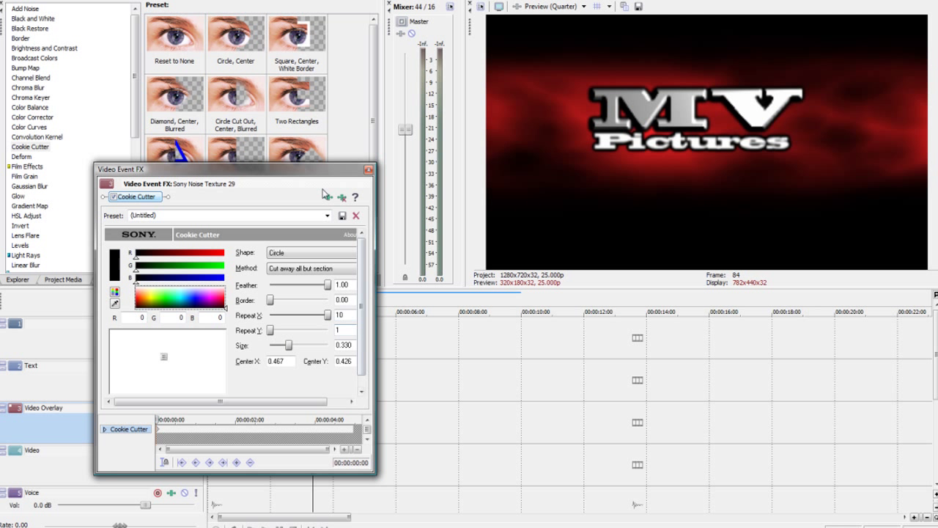
- Preview the masked background, then close the effect settings
click(278, 524)
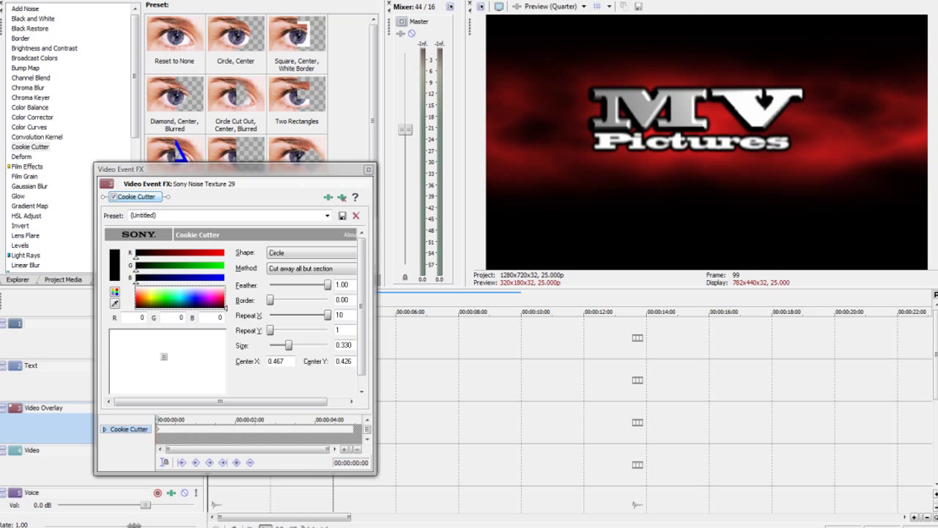
key(space)
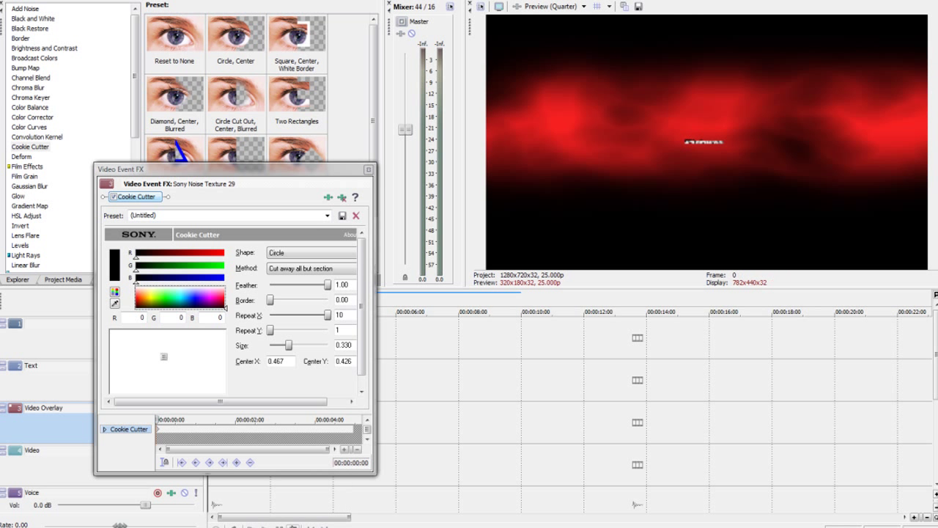
click(368, 170)
click(281, 424)
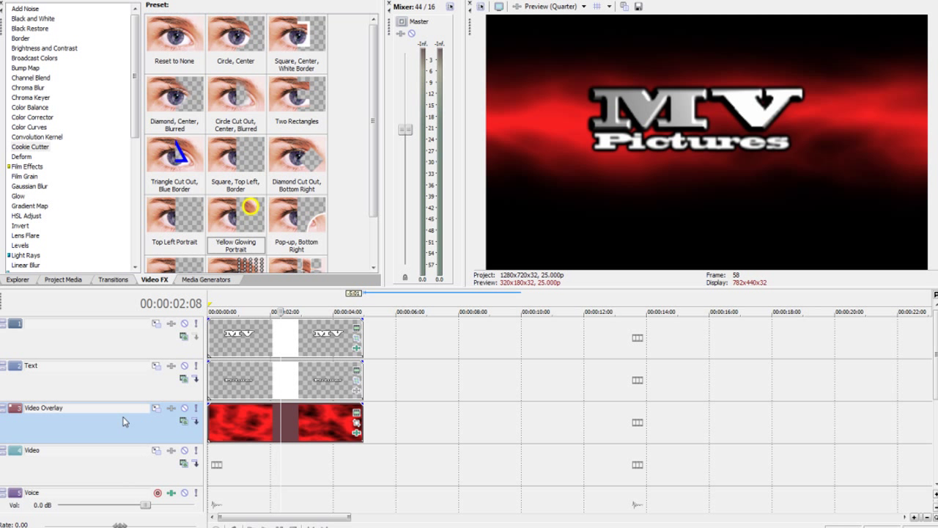
- Paste a new copy of the masked red background onto the Video track at 0:00 and open its Event FX
right_click(122, 439)
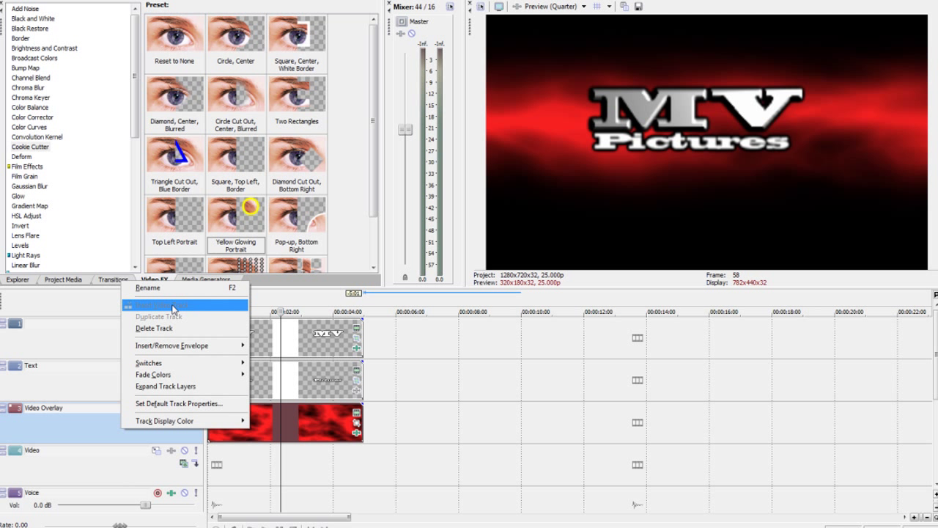
click(265, 478)
click(264, 478)
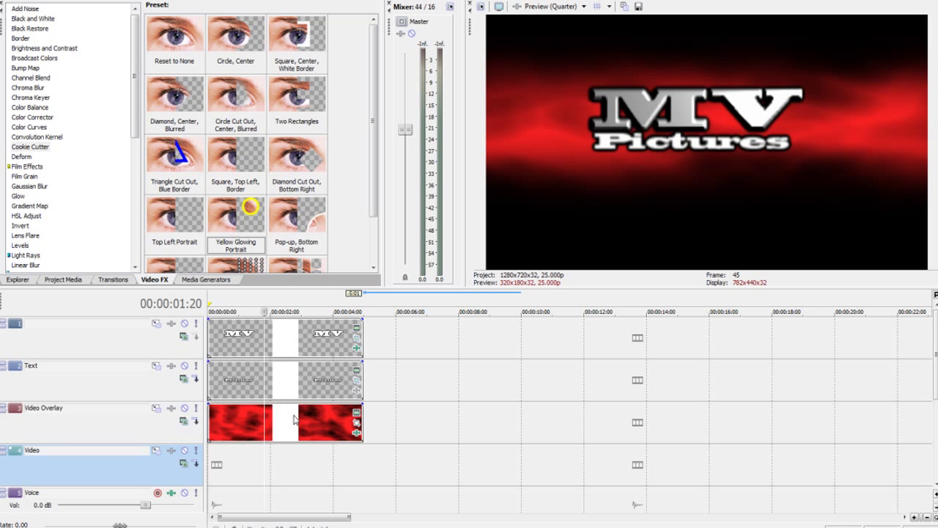
click(293, 416)
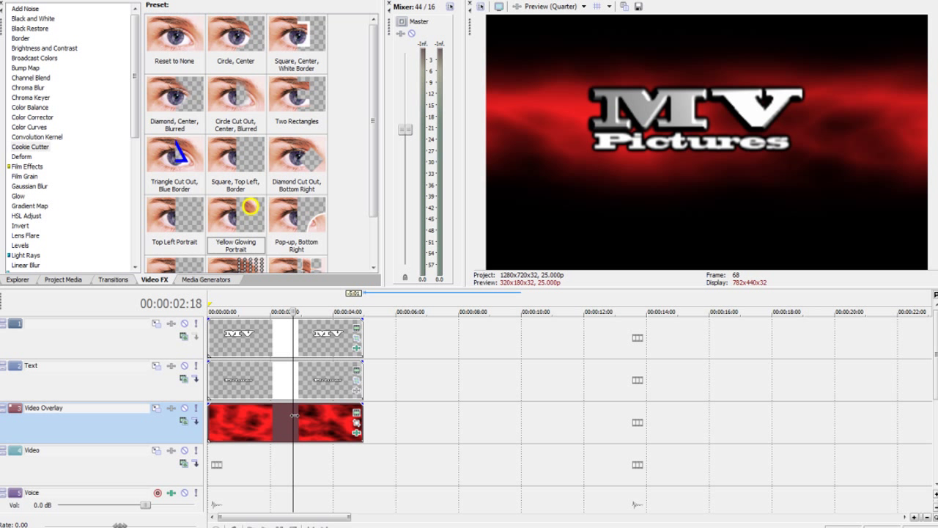
key(ctrl+v)
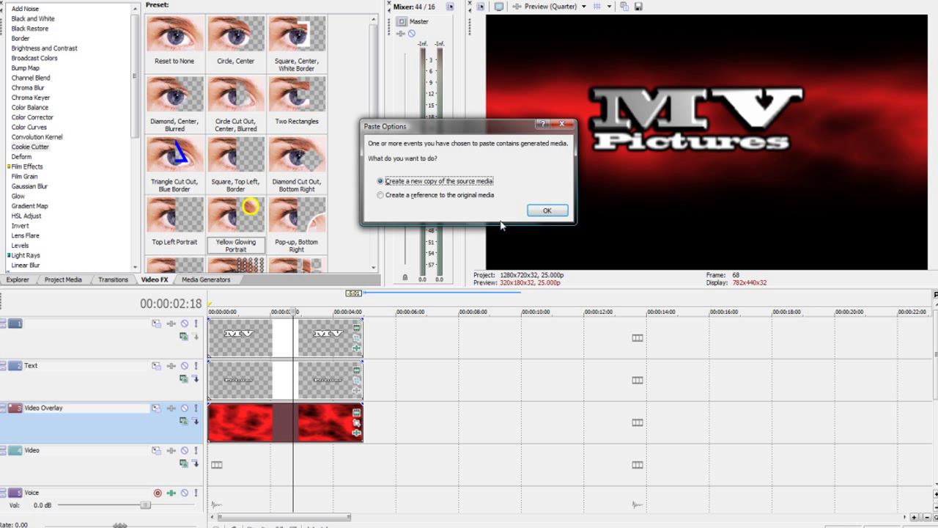
click(544, 208)
drag(366, 432, 286, 474)
click(356, 475)
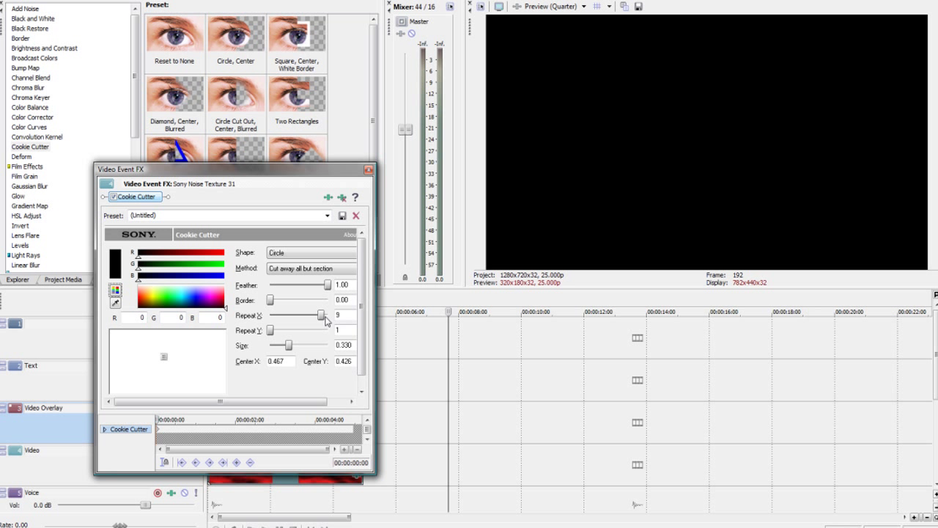
- Set the copy's Cookie Cutter to Repeat Y 10 with its centre at the right edge
click(258, 513)
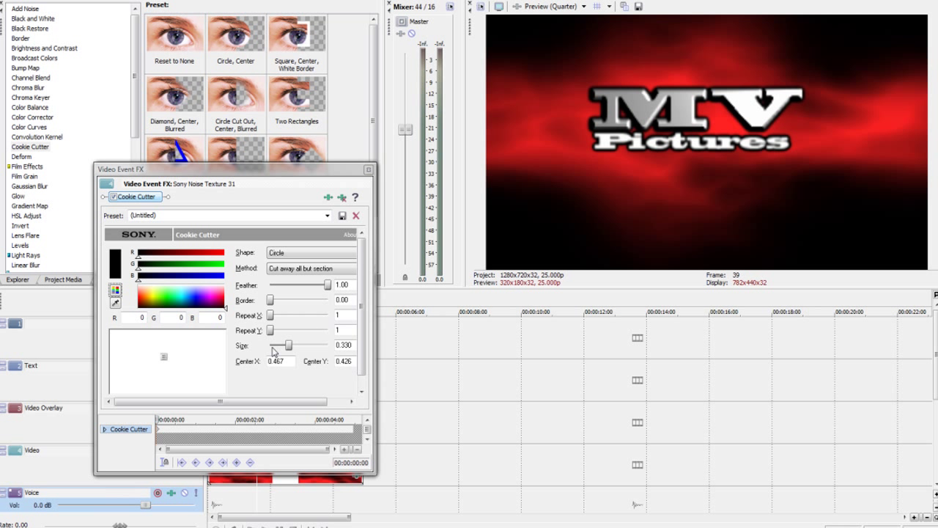
drag(269, 333, 277, 353)
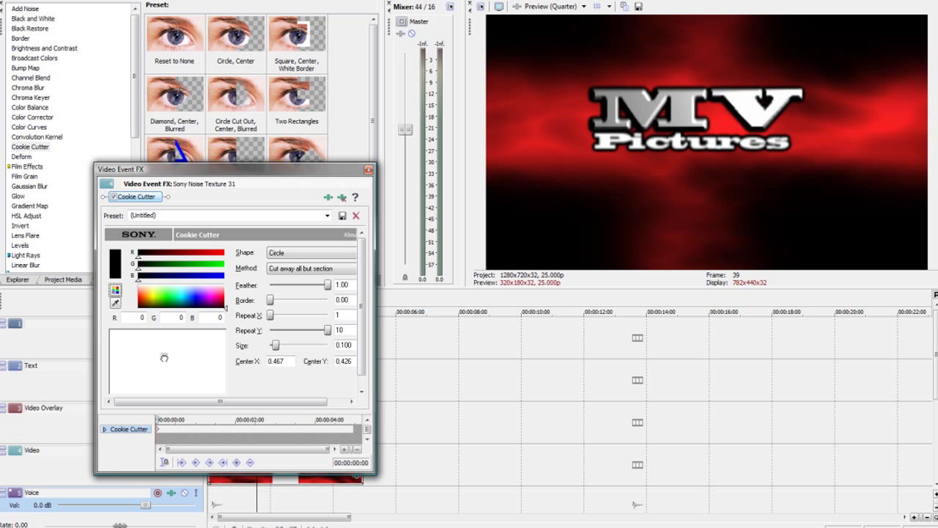
drag(165, 358, 231, 353)
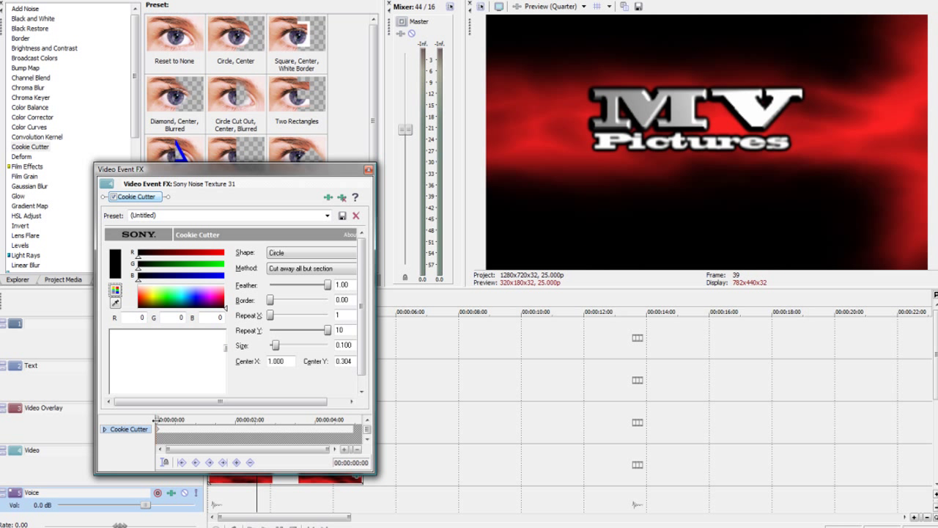
- Keyframe Center X sliding from right to left across the clip, then play the result
drag(155, 419, 353, 420)
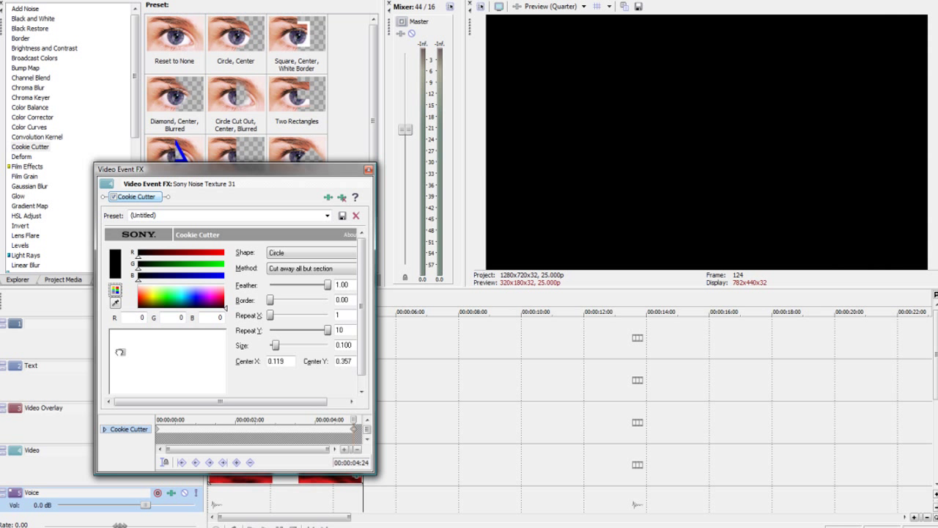
drag(355, 419, 144, 418)
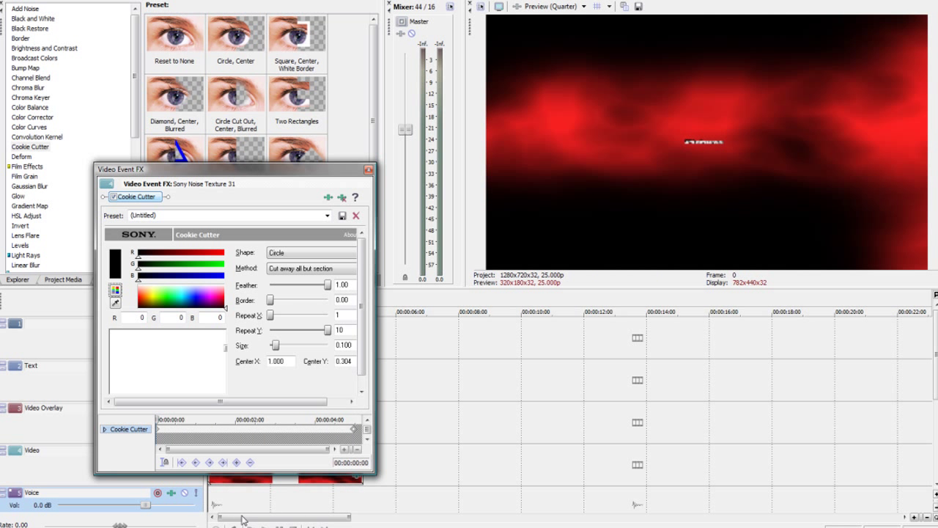
click(368, 170)
key(space)
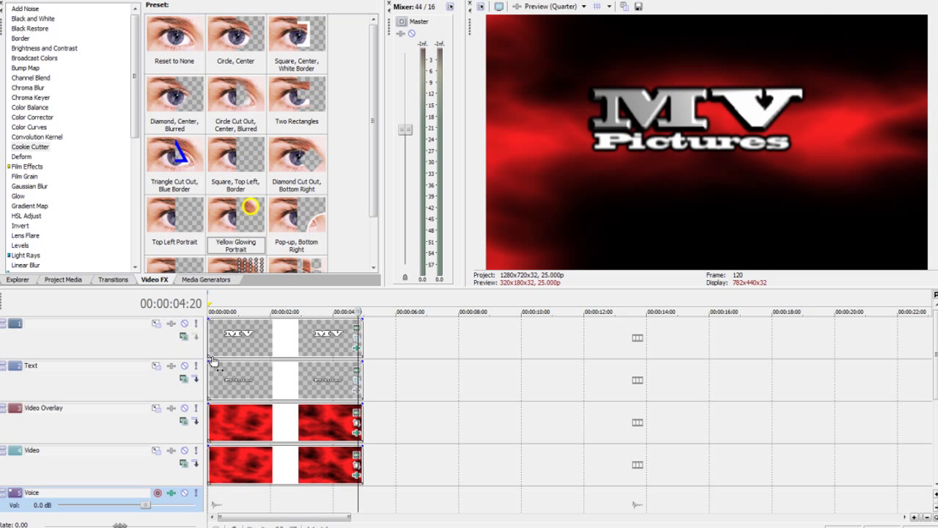
- Give the Text and MV logo events 9-frame fade-ins, leaving the logo without a fade-out
drag(207, 361, 220, 360)
drag(209, 320, 218, 320)
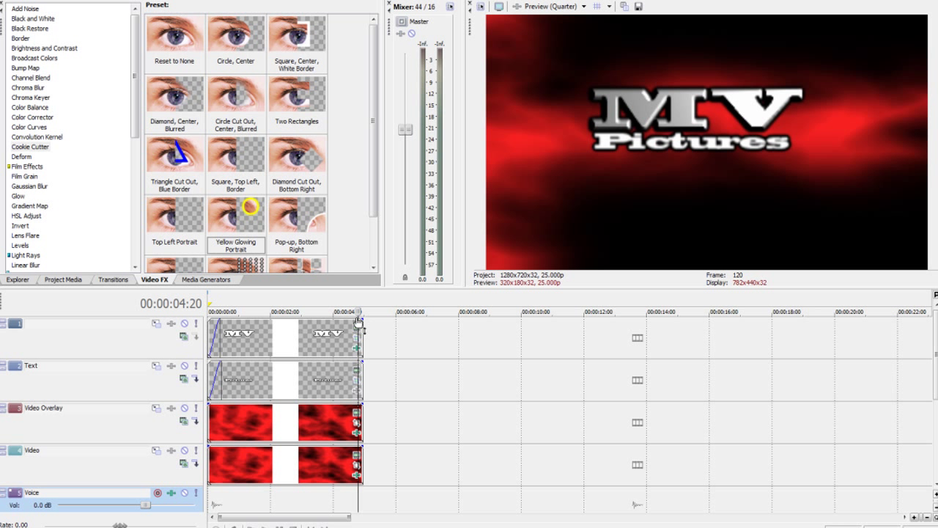
mouse_move(360, 313)
mouse_down()
mouse_move(338, 323)
mouse_move(350, 327)
mouse_up()
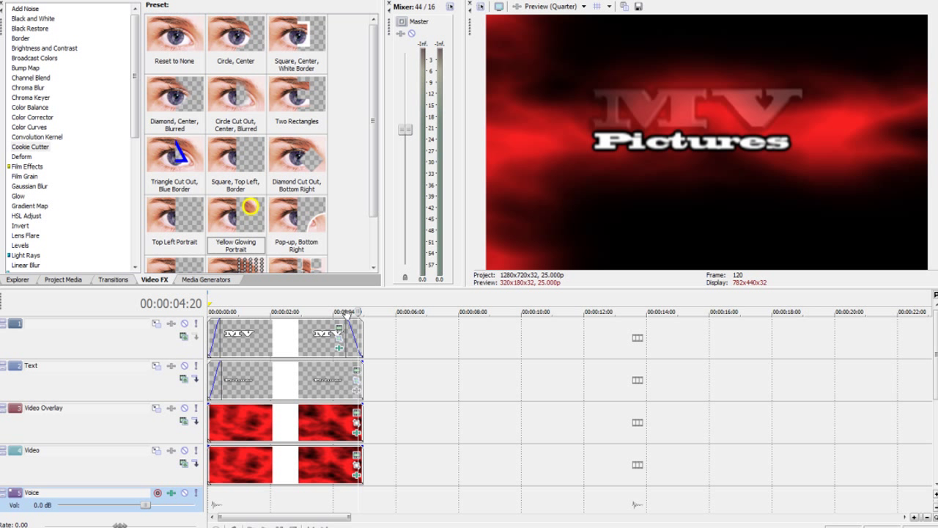
drag(350, 320, 371, 324)
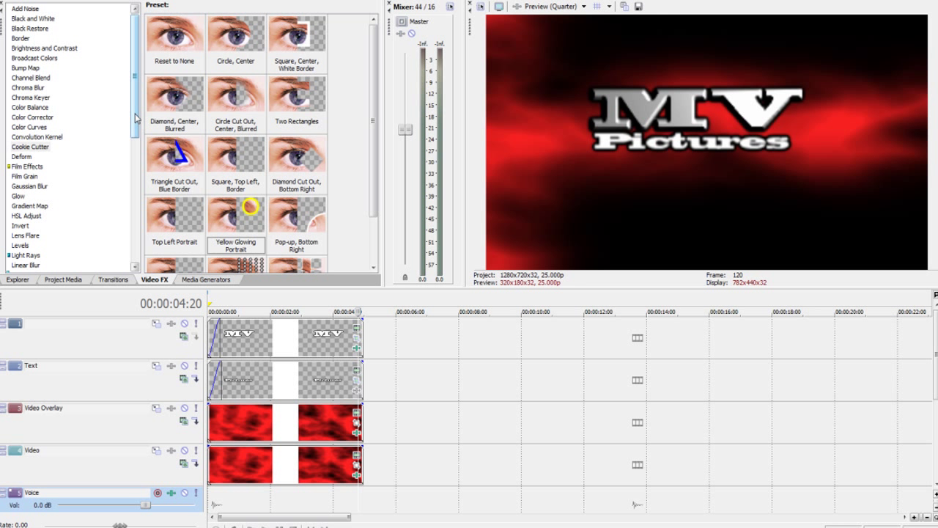
- Apply the '105mm Prime Lens' flare to the red overlay clip with its light at the right edge
click(38, 236)
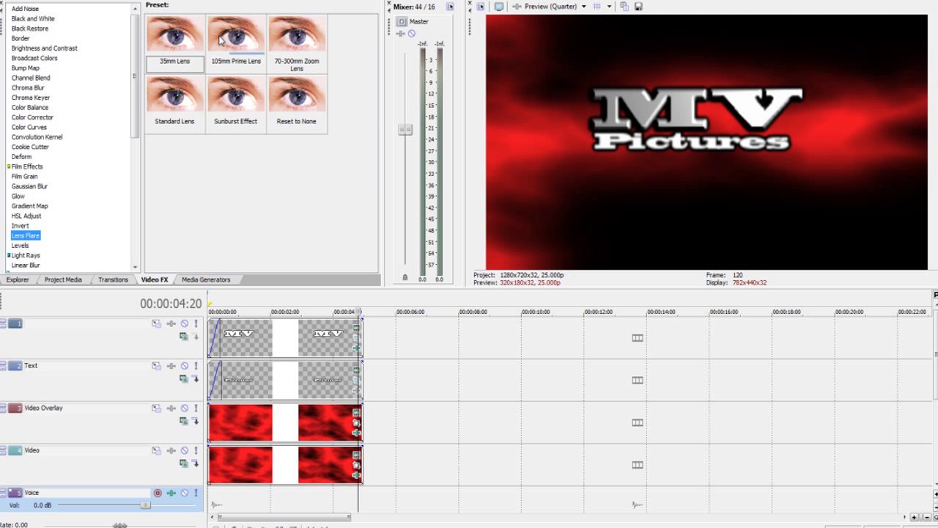
drag(220, 41, 225, 44)
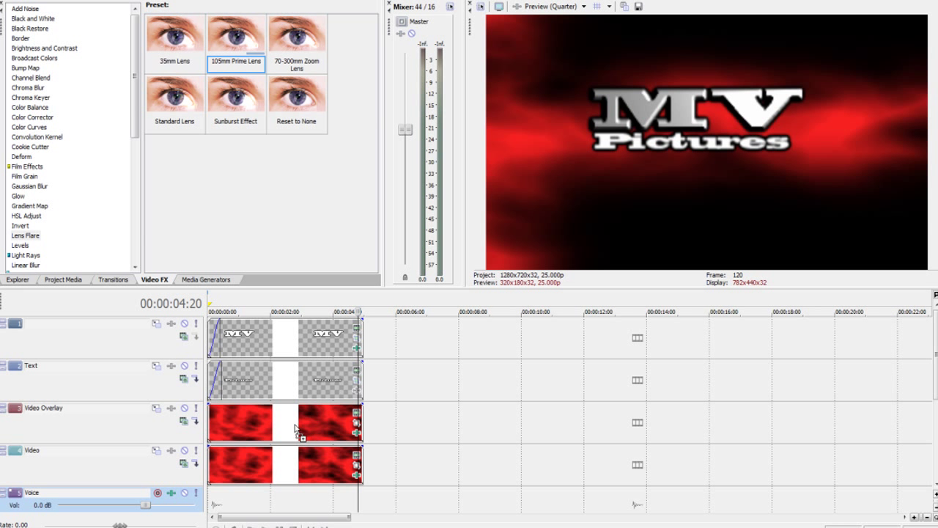
drag(295, 427, 296, 428)
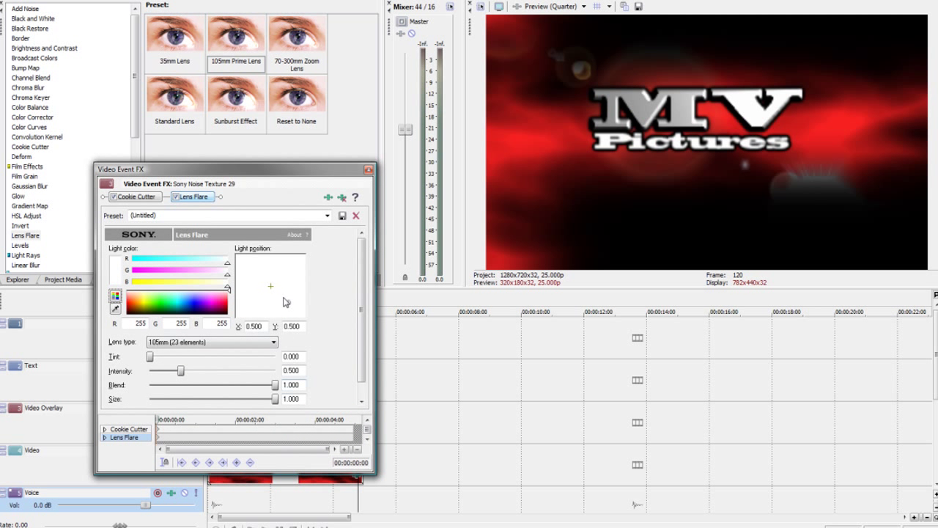
drag(291, 294, 305, 282)
click(311, 519)
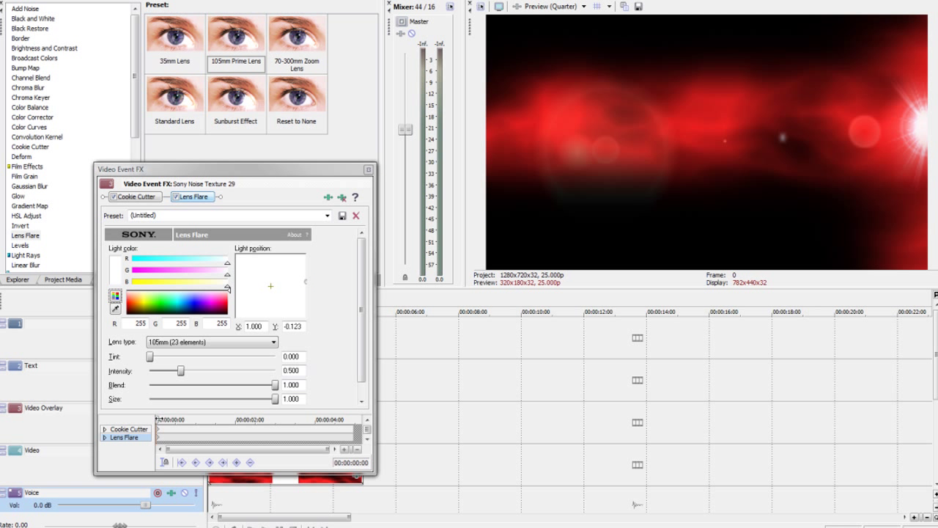
- Keyframe the flare's light at the left edge at the clip's end, then play the intro
drag(156, 420, 348, 419)
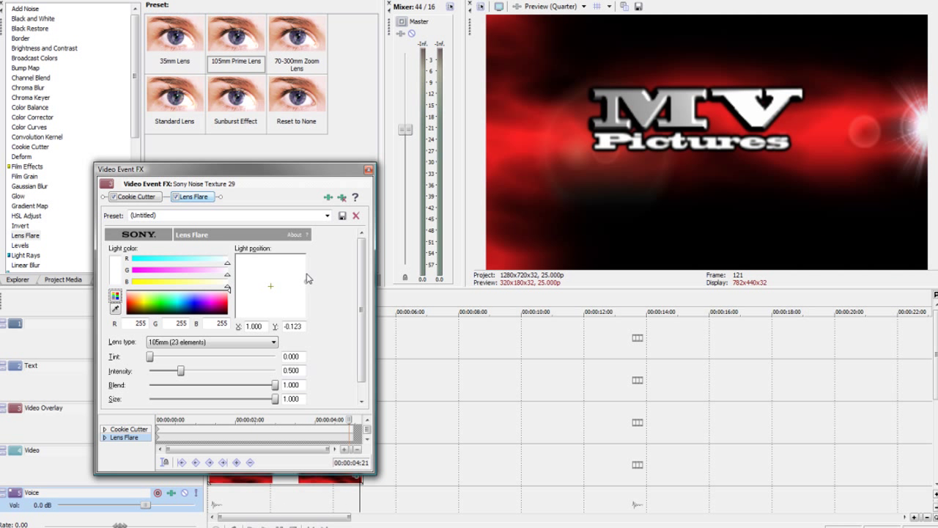
drag(304, 284, 218, 287)
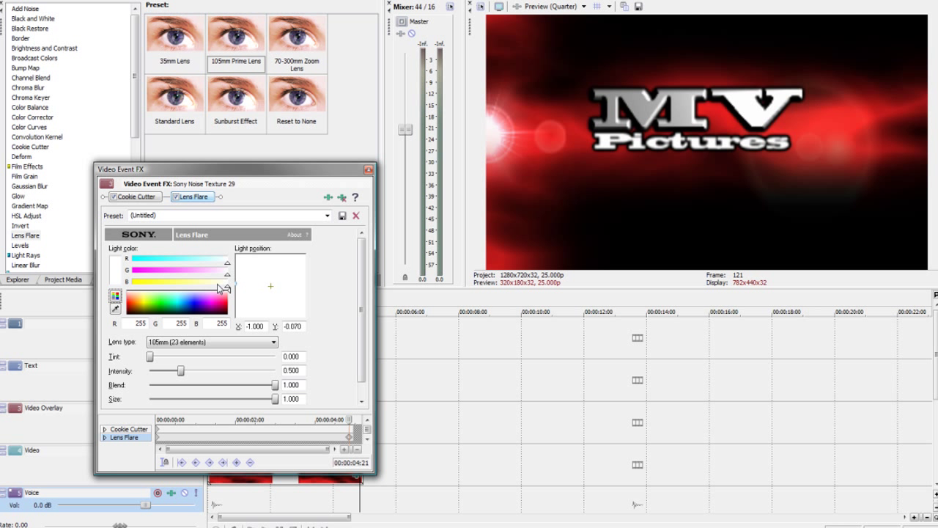
click(351, 439)
drag(350, 421, 356, 420)
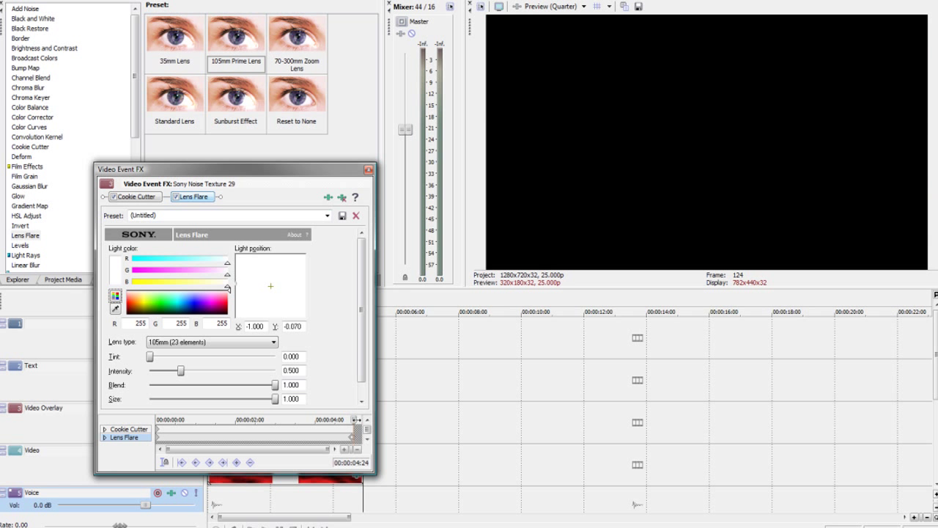
click(368, 170)
click(273, 525)
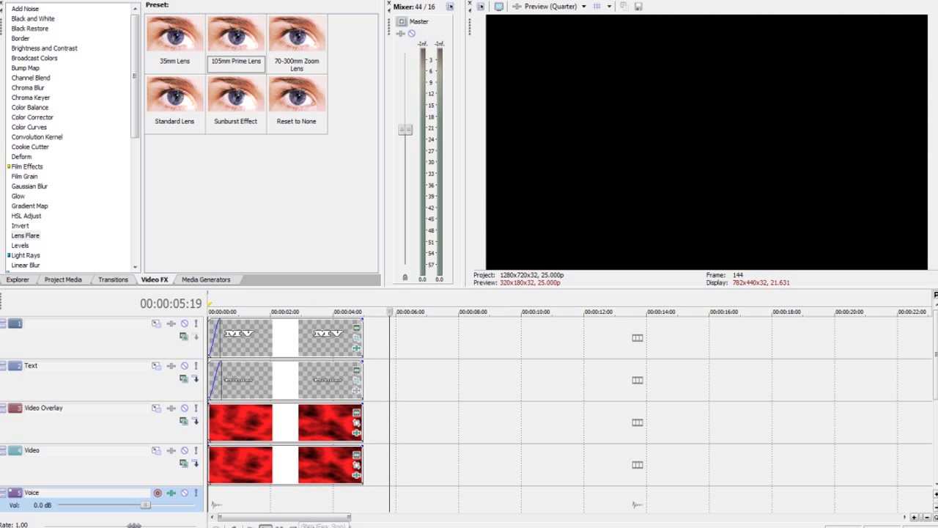
- Add 10–12 frame fade-outs to the track 1, Text, Video Overlay and Video clips, then preview
click(290, 524)
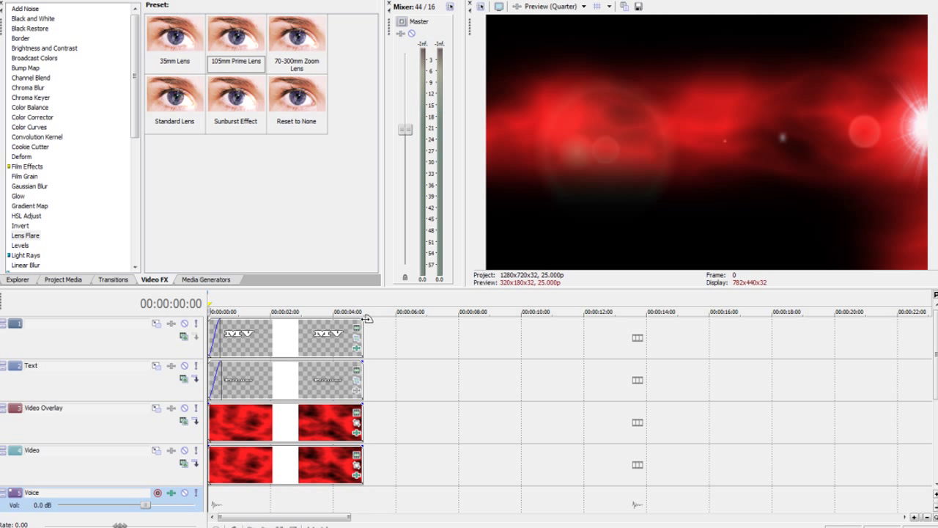
drag(366, 318, 353, 319)
drag(366, 360, 355, 360)
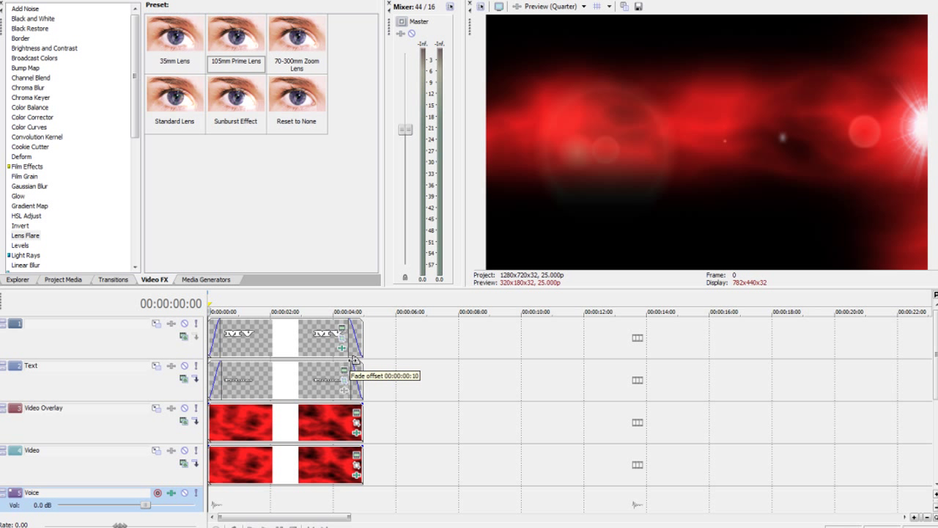
drag(365, 402, 352, 401)
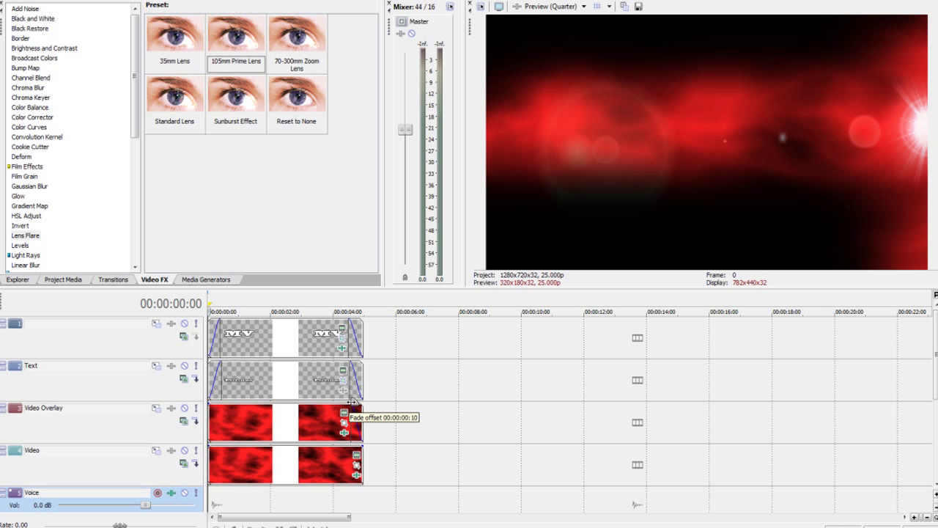
drag(368, 445, 352, 444)
key(space)
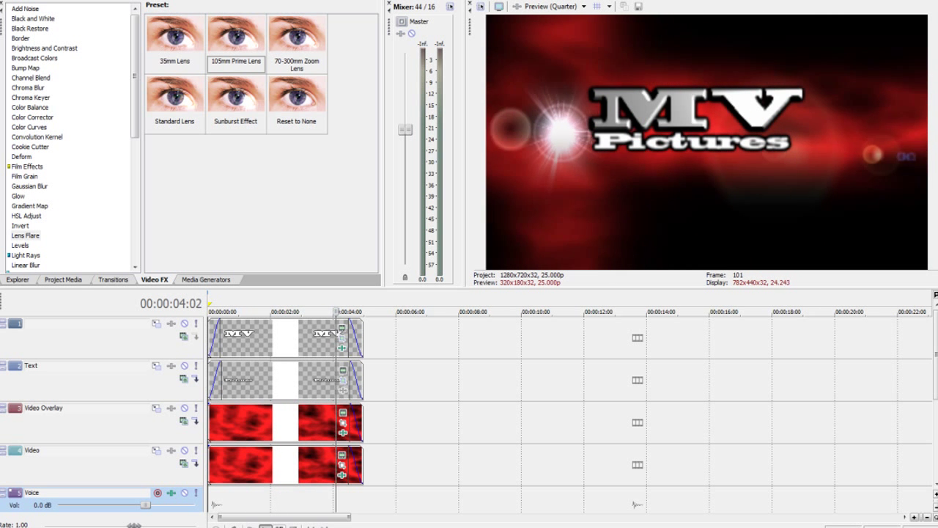
key(space)
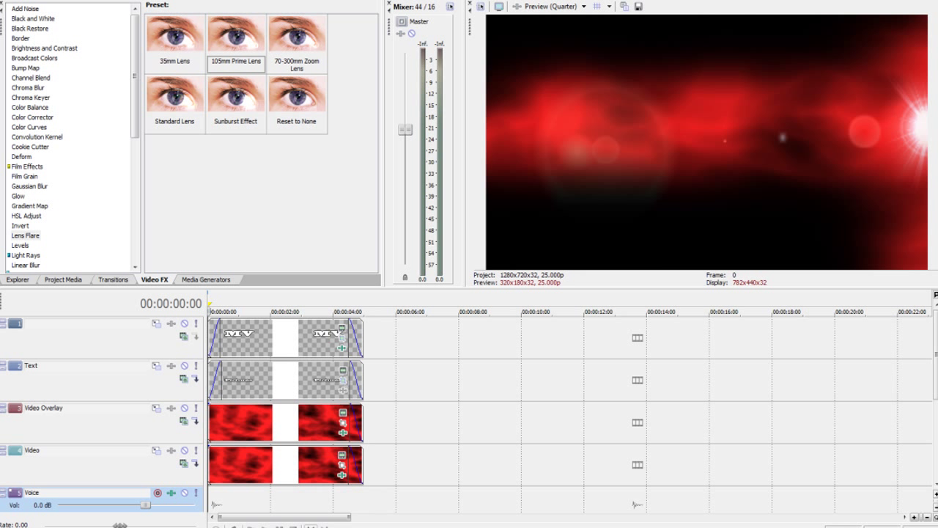
- Set the preview quality to Preview > Full at 00:00:02:05
click(276, 506)
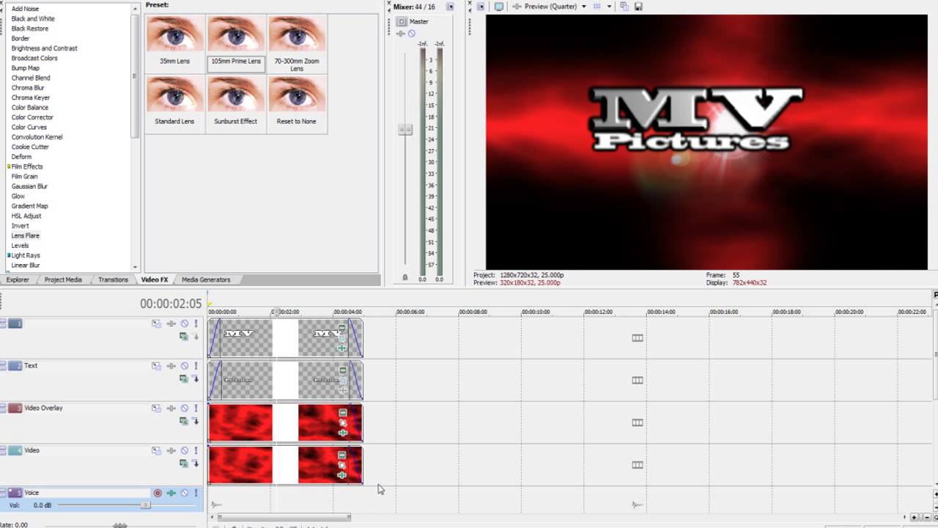
click(583, 7)
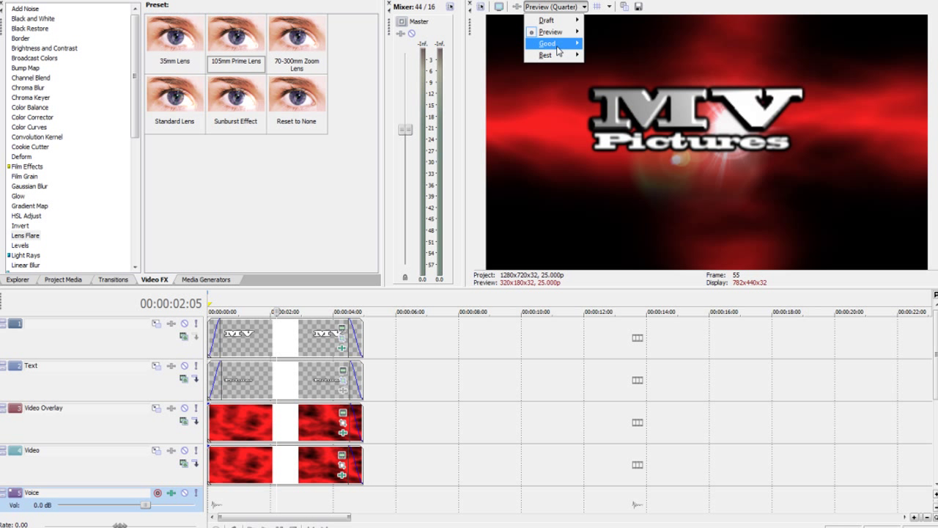
mouse_move(563, 33)
click(601, 43)
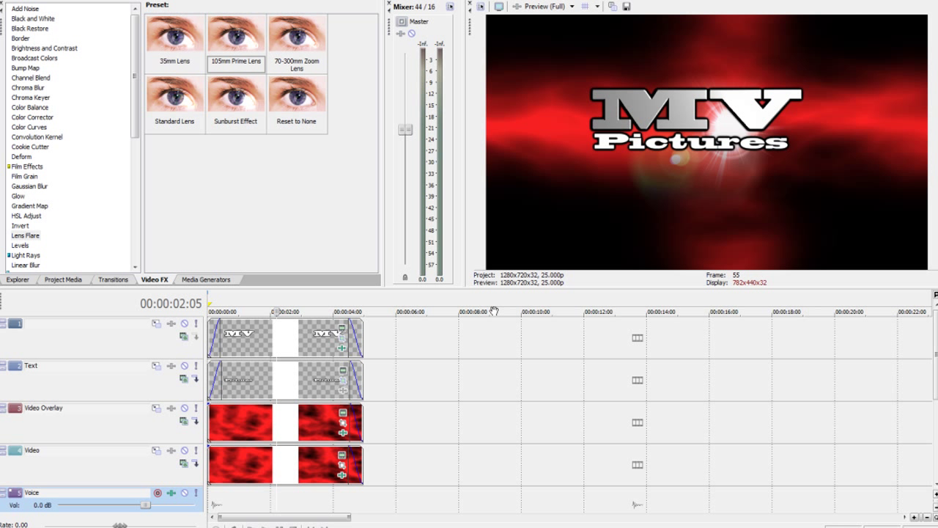
- Play the intro from 00:00:02:05 to check the flare, then return to the start
click(265, 526)
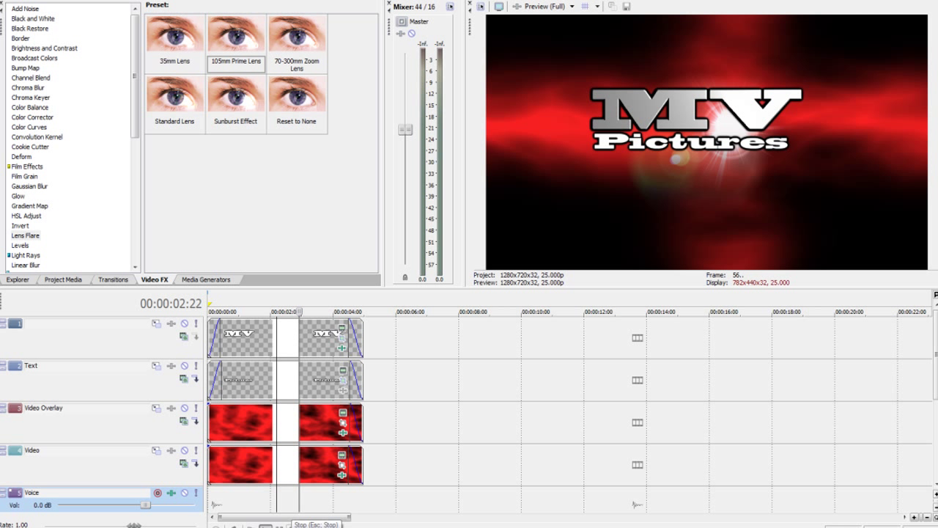
click(291, 524)
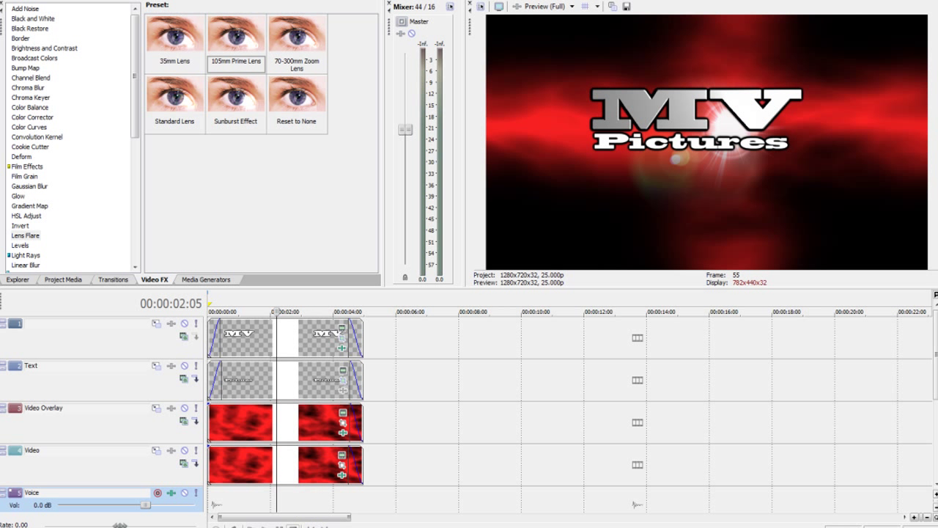
click(318, 500)
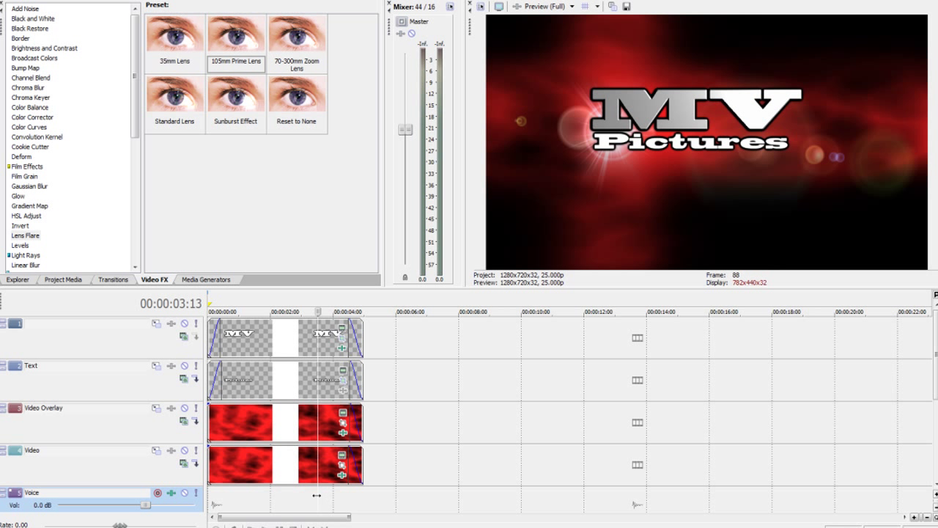
click(309, 525)
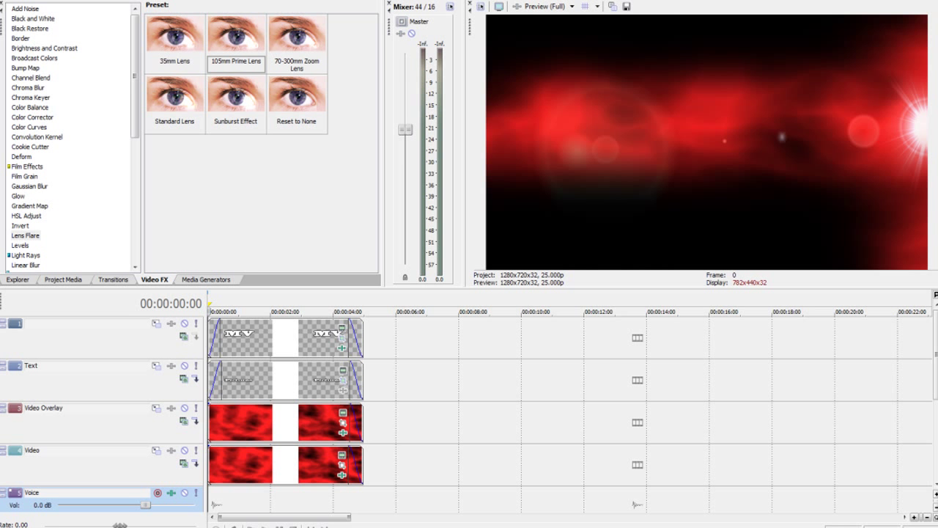
- Render to 'titles tutrial1.wmv' with the Windows Media Video V11 youtube hd template and open it
click(44, 0)
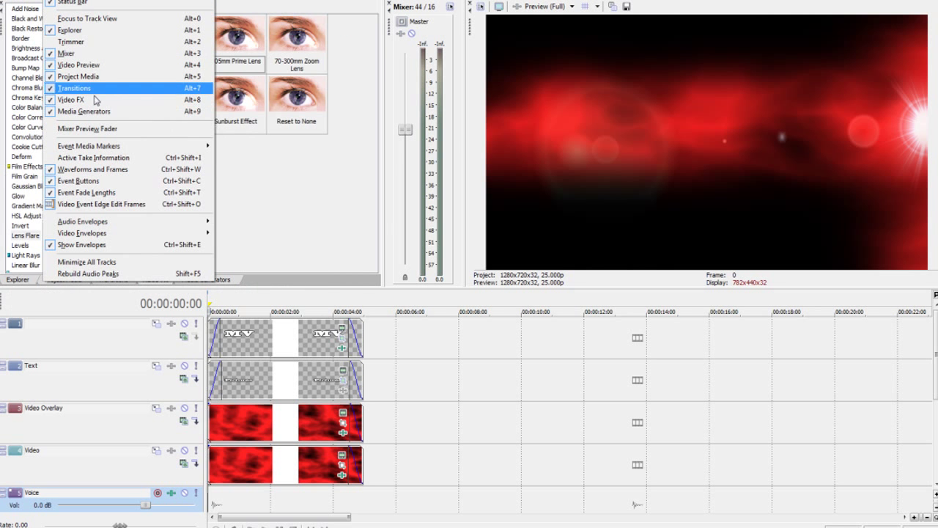
click(26, 71)
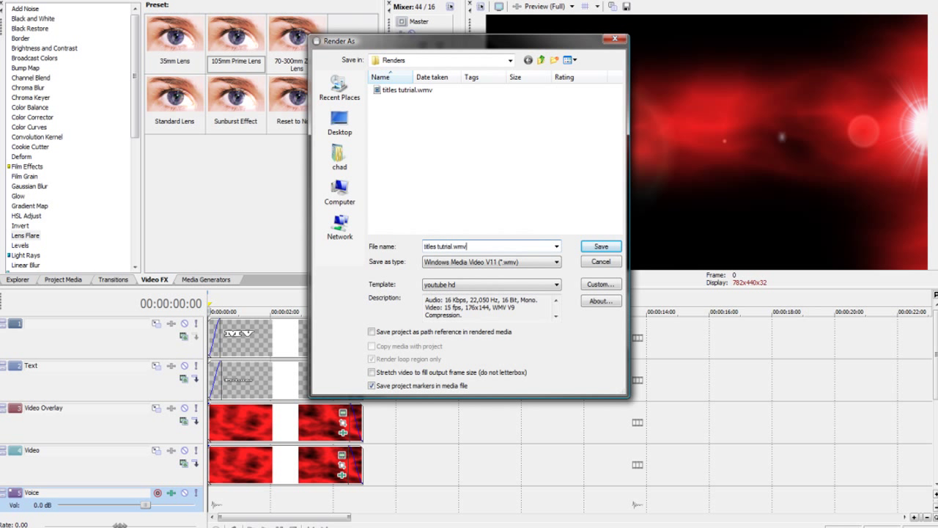
click(590, 249)
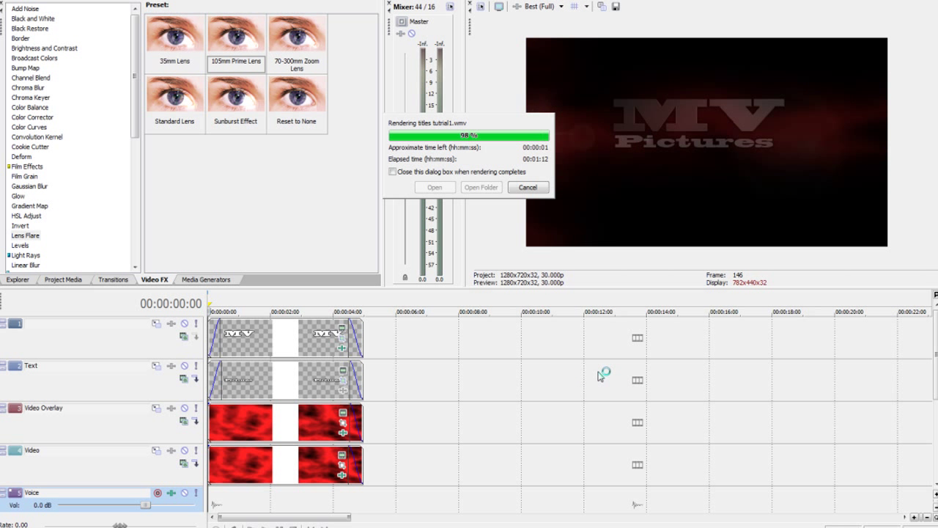
click(434, 188)
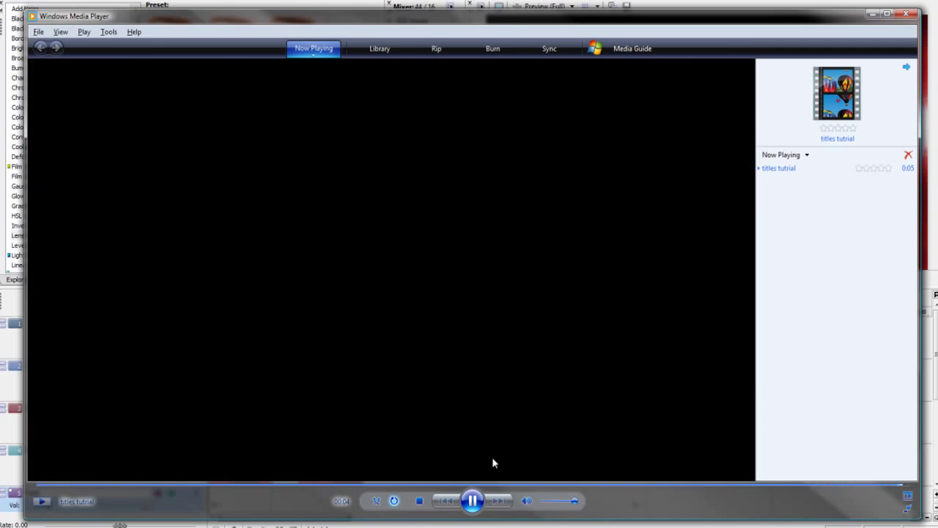
- Replay the rendered MV Pictures intro in Windows Media Player, then close the player
click(475, 500)
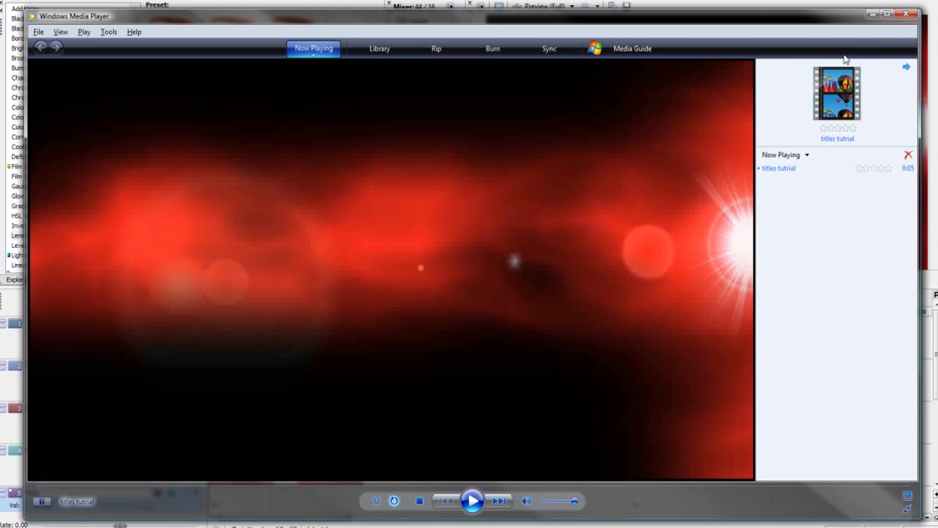
click(906, 14)
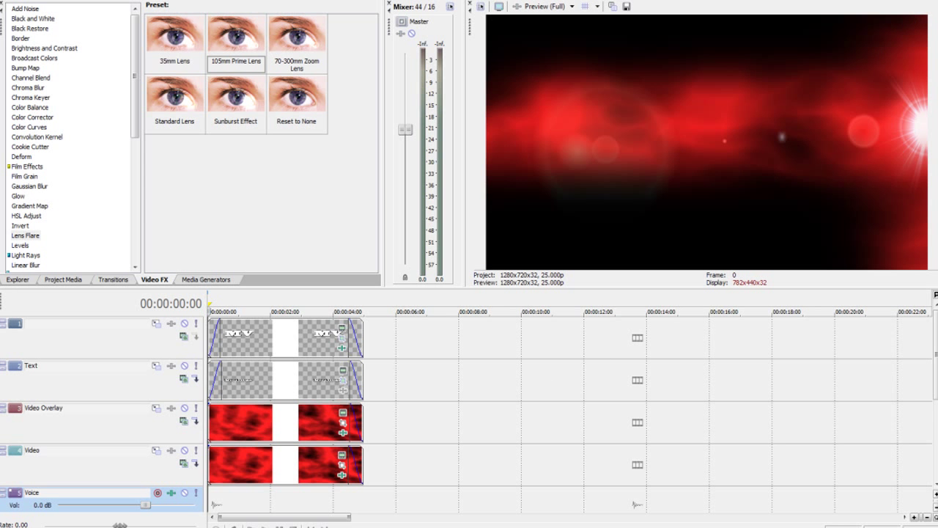